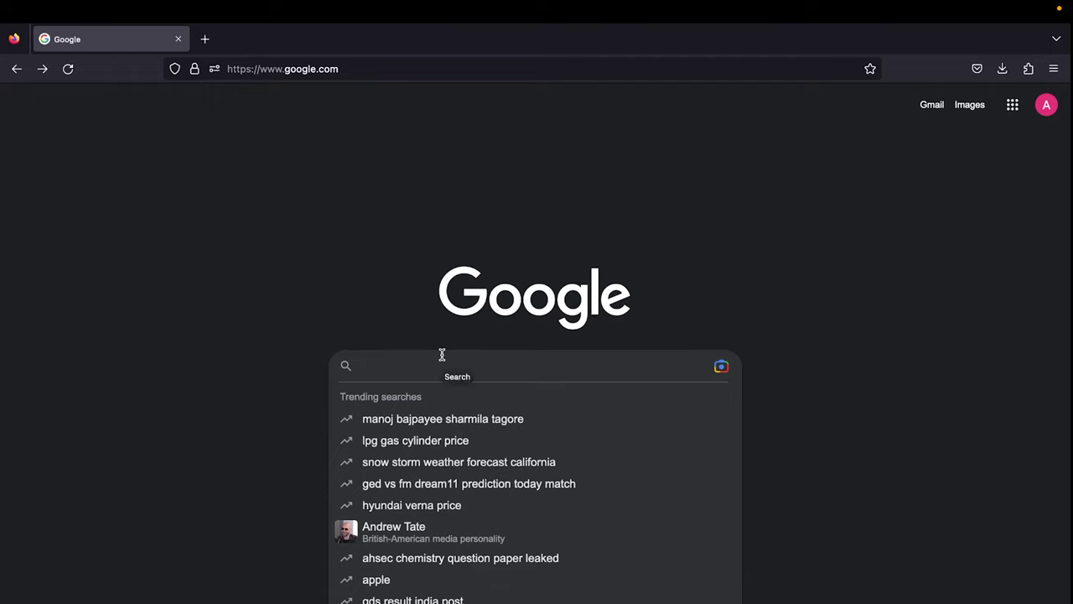
Search Google for 'java jdk download oracle'
text(java )
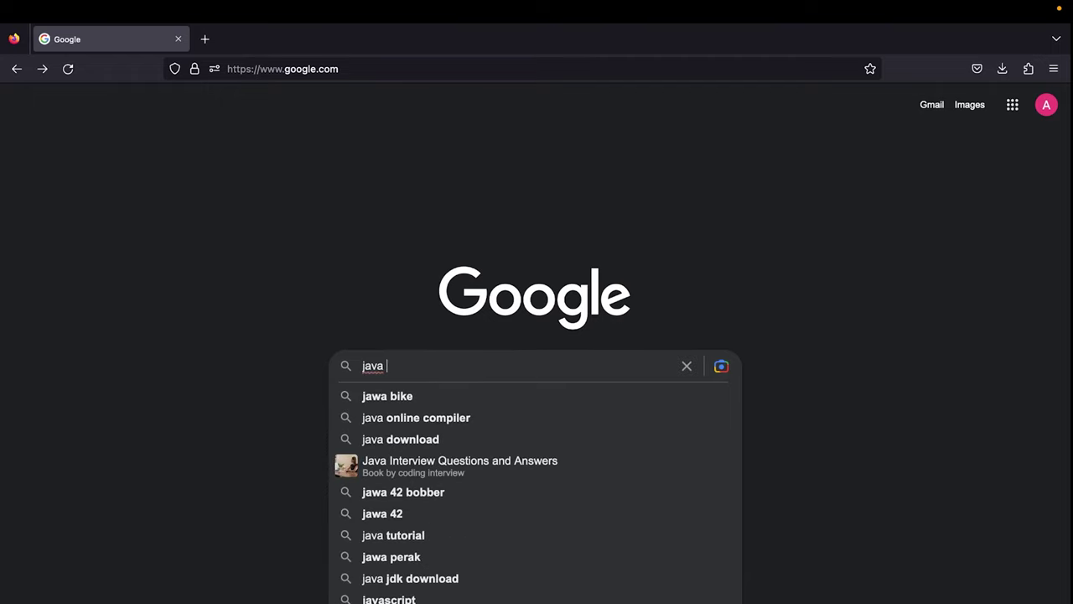
text(jdk download or)
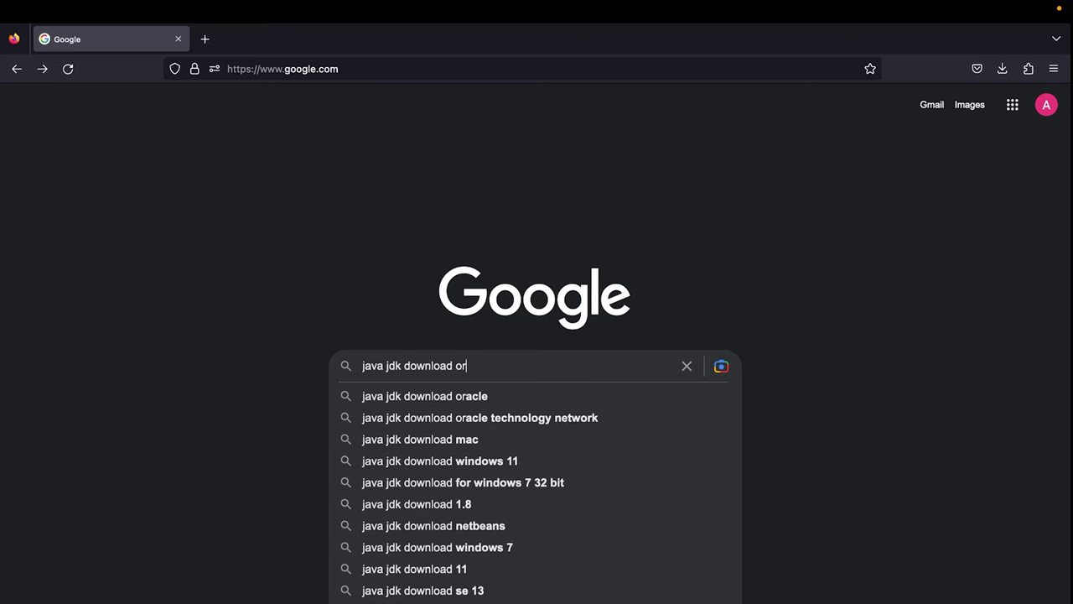
text(acle)
key(Return)
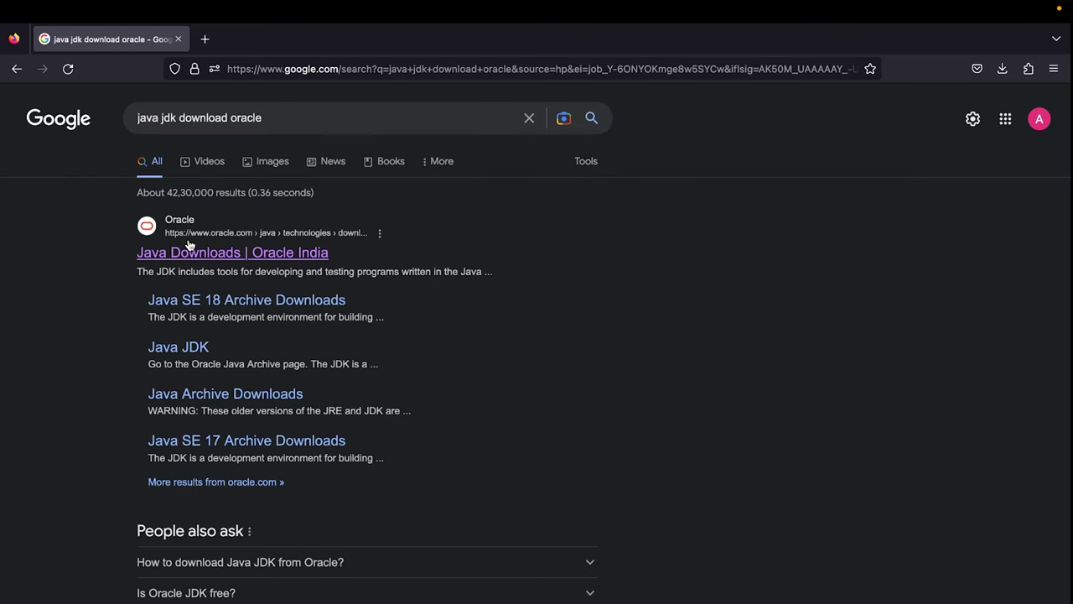
Open the 'Java Downloads | Oracle India' result and scroll down to the JDK 19.0.2 section
click(252, 246)
scroll(369, 570, down, 2)
scroll(369, 570, down, 1)
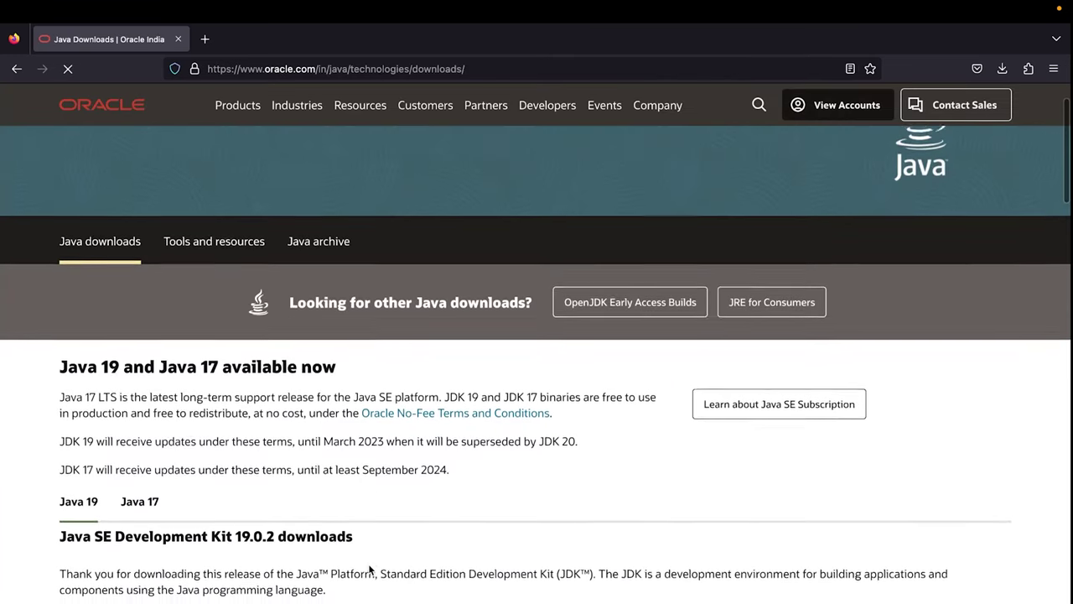
scroll(369, 570, down, 3)
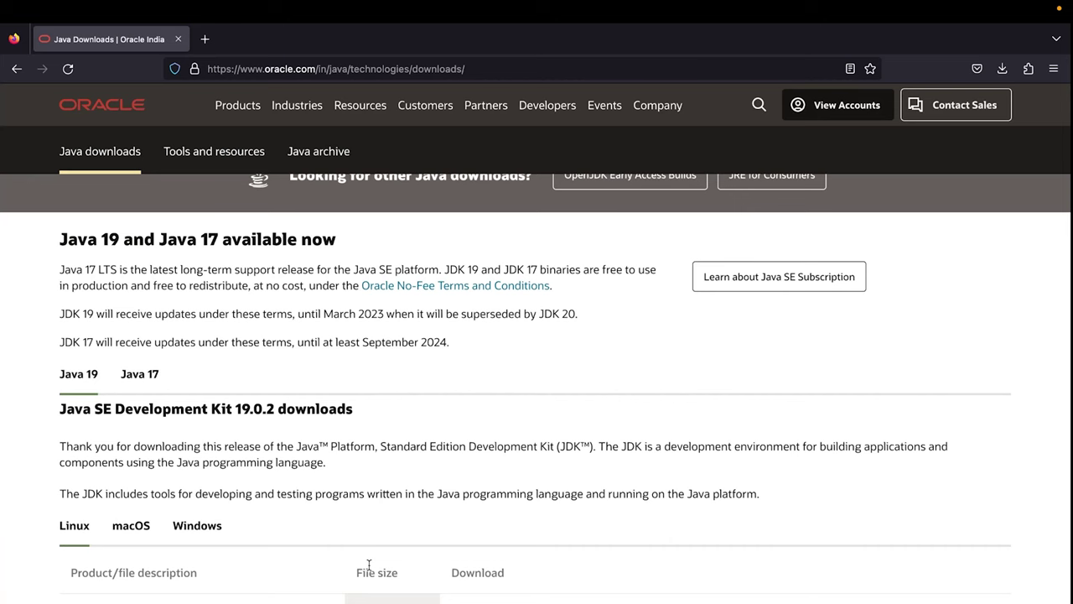
scroll(369, 565, down, 3)
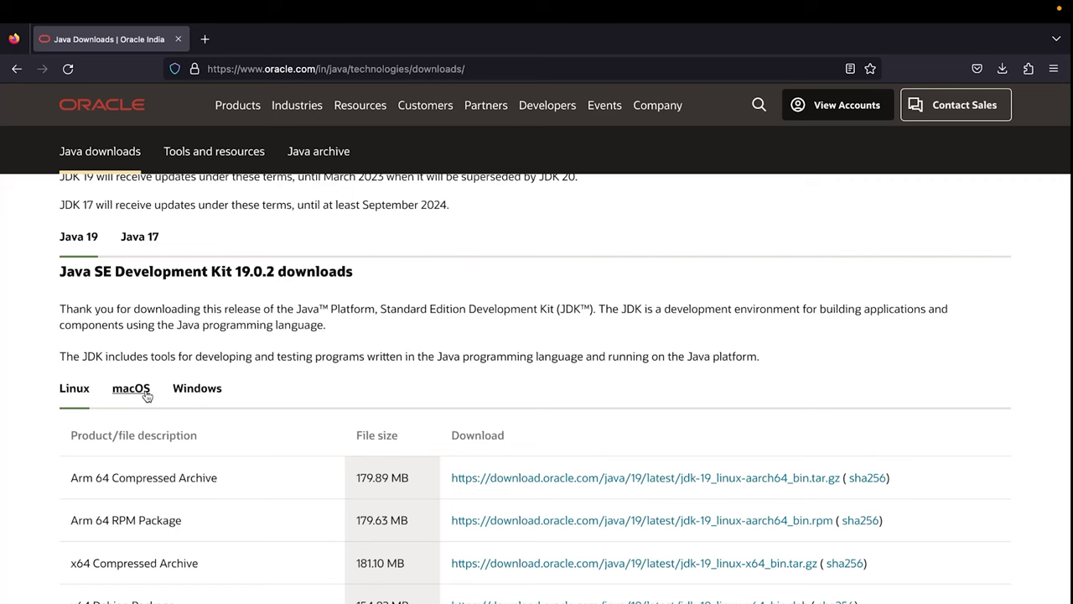
Show the macOS downloads for JDK 19.0.2 and highlight the Arm 64 DMG Installer entry
click(146, 396)
scroll(278, 414, down, 2)
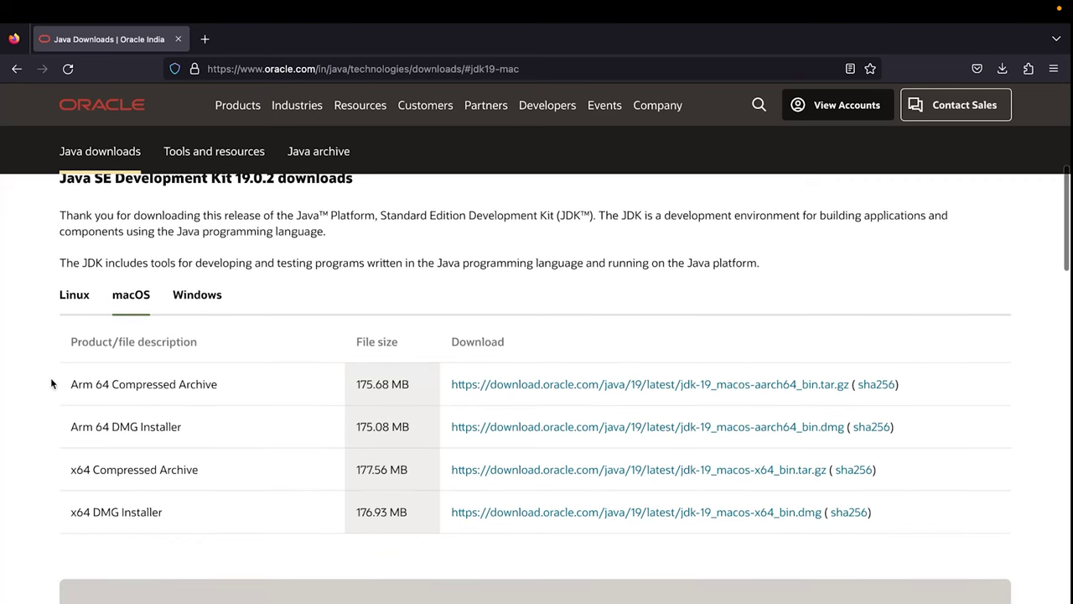
scroll(277, 597, down, 1)
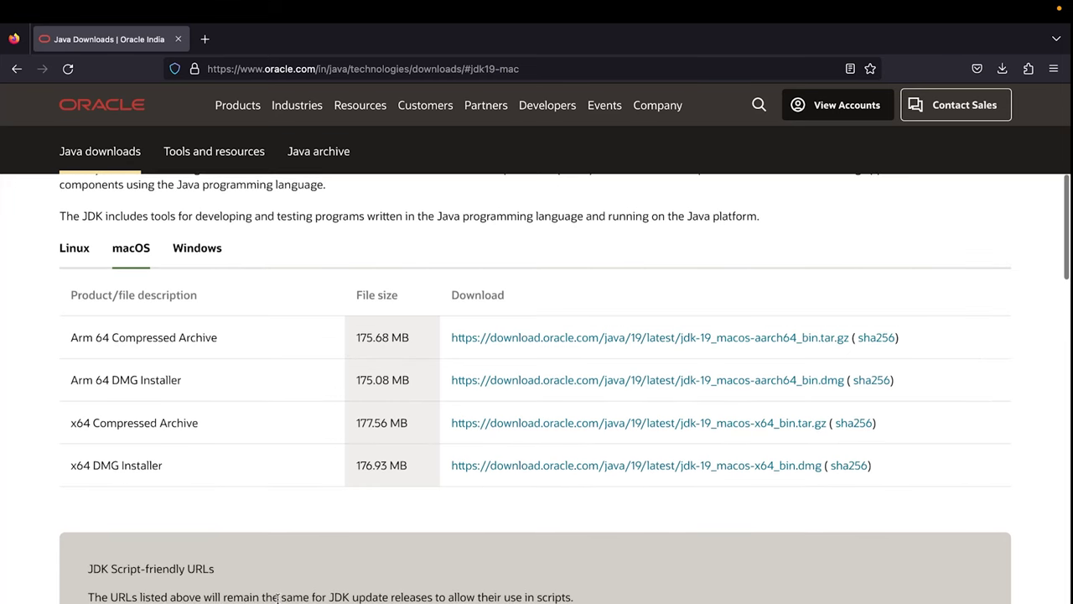
drag(65, 383, 232, 384)
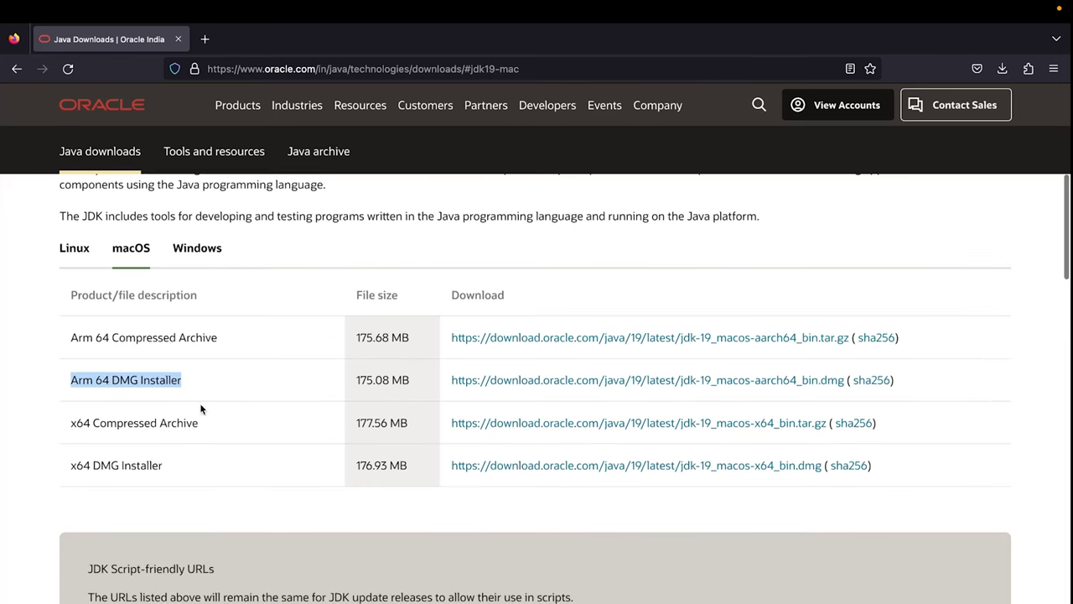
Download the Arm 64 jdk-19_macos-aarch64_bin.dmg installer and open the mounted disk image
click(43, 475)
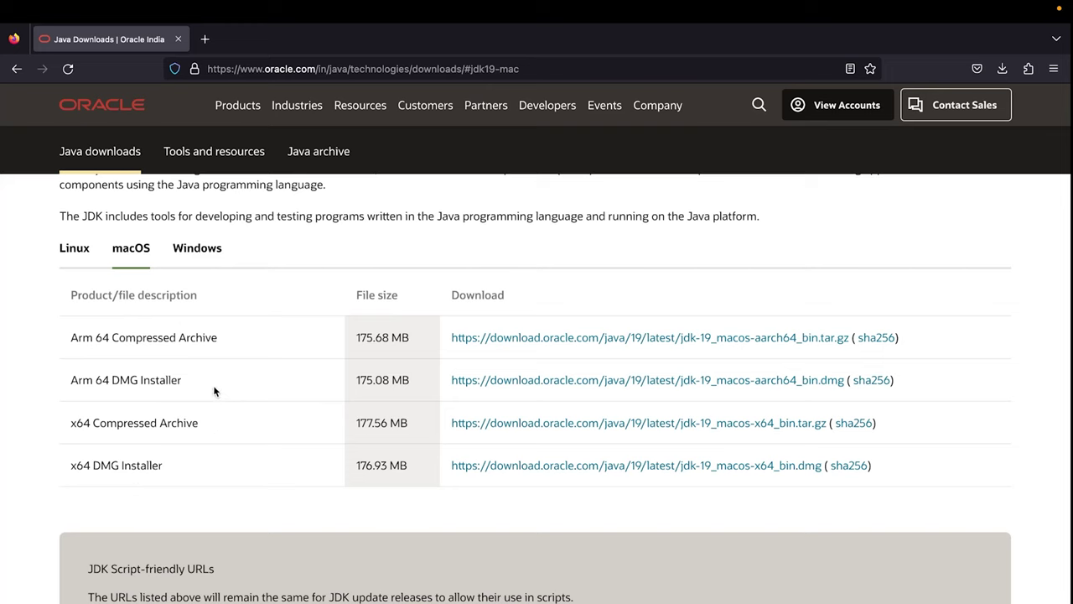
drag(71, 379, 192, 379)
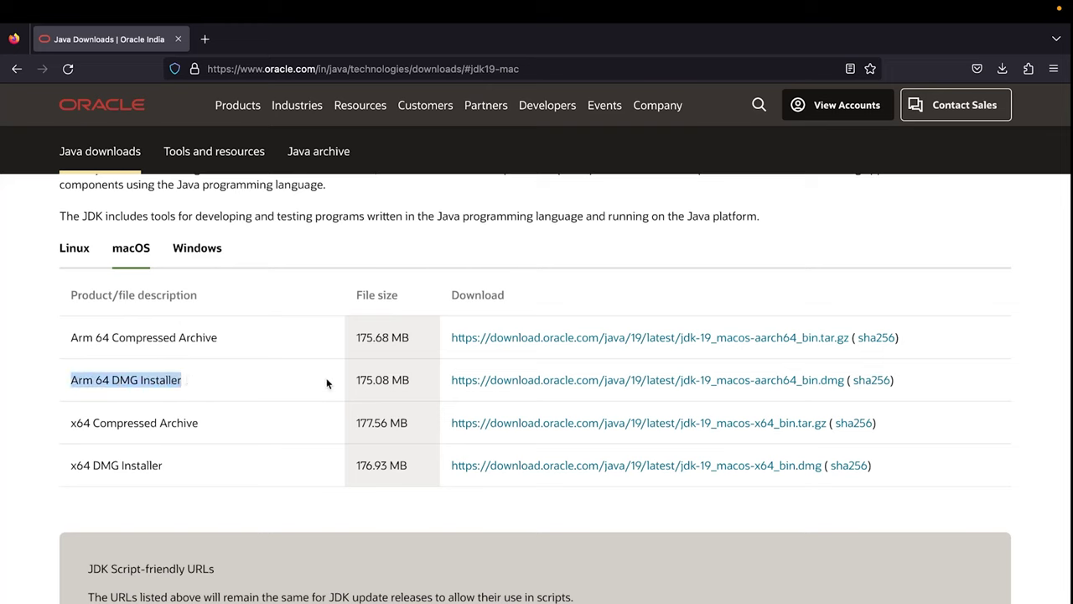
click(521, 382)
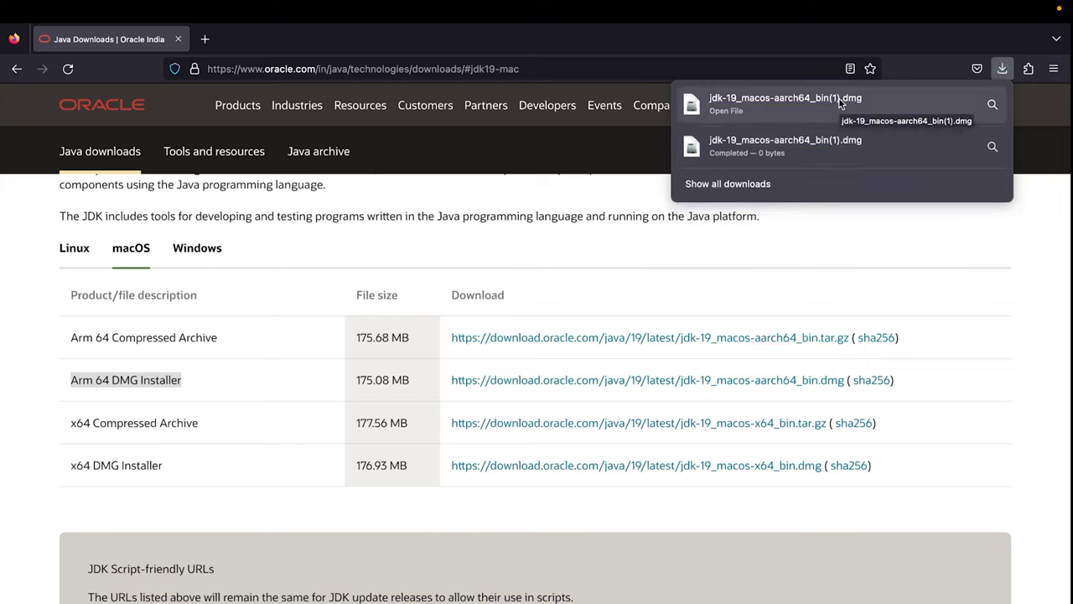
click(839, 102)
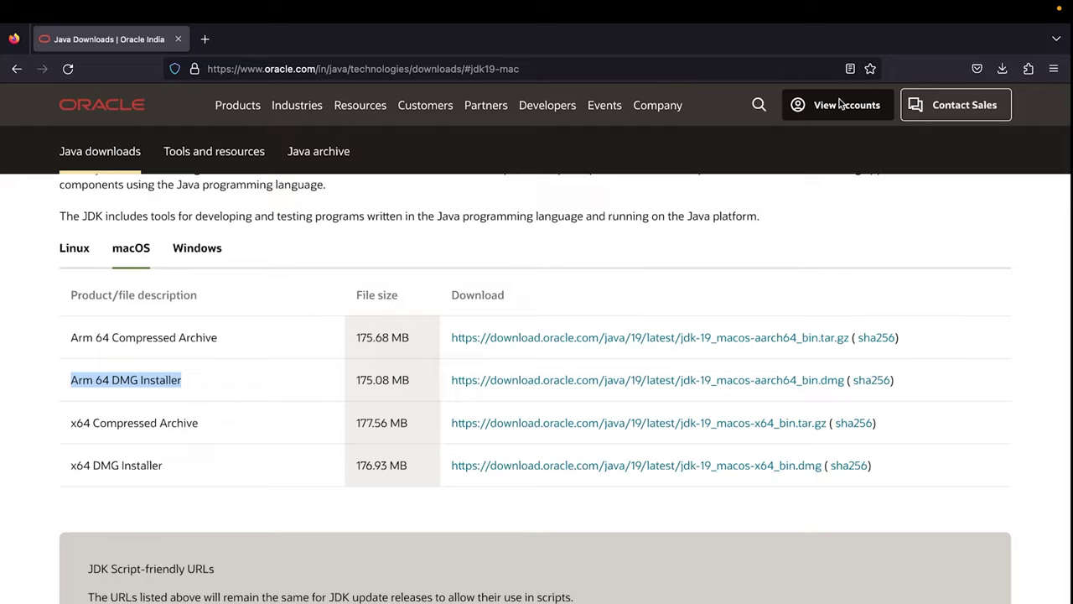
Launch the JDK 19.0.2.pkg installer and start the standard install on Macintosh HD
drag(444, 122, 446, 153)
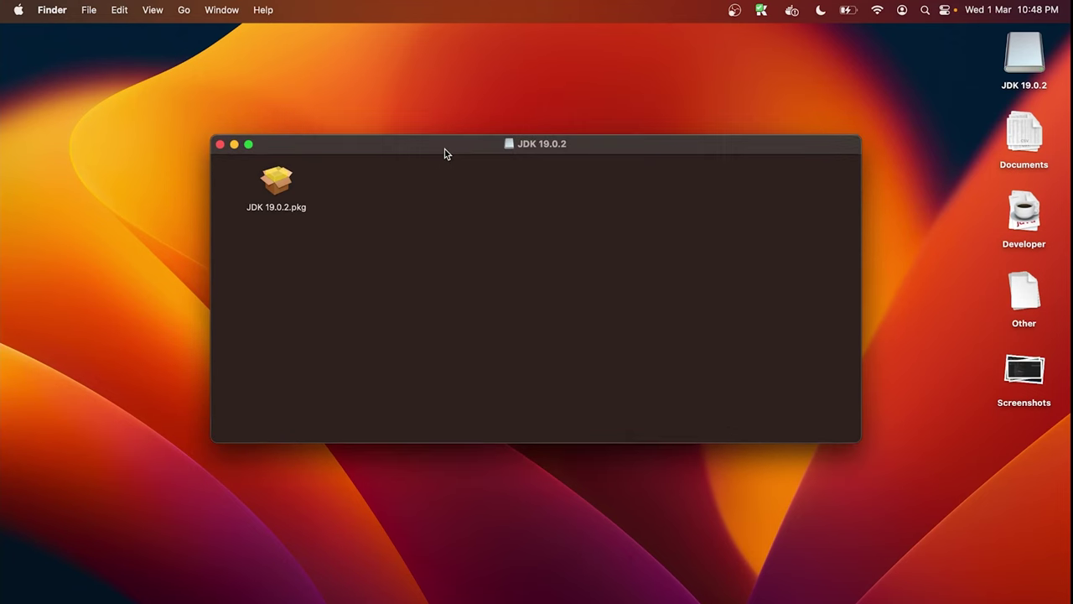
click(280, 189)
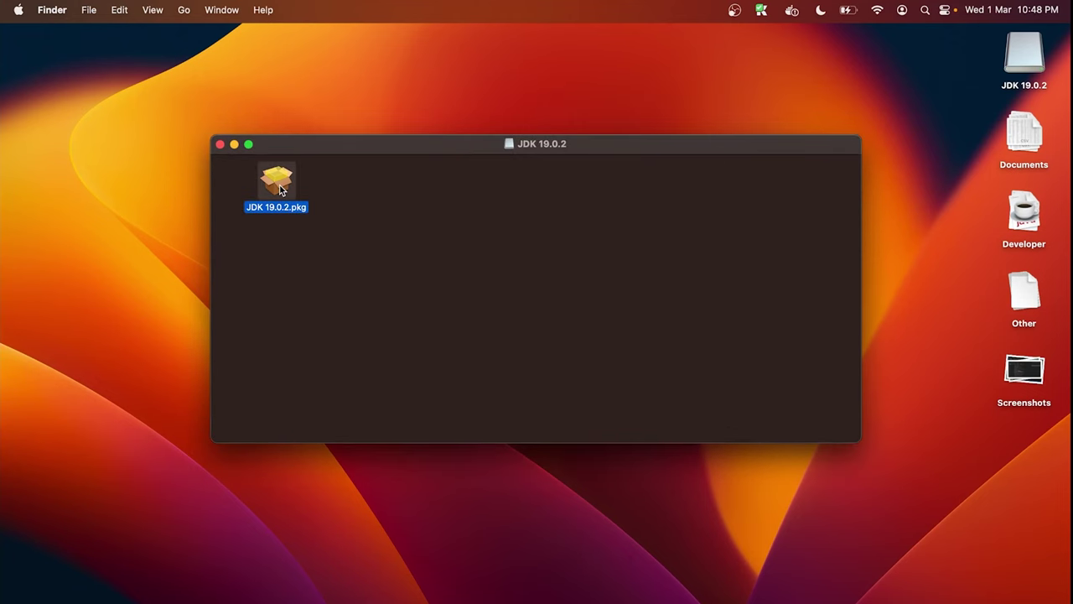
double_click(280, 190)
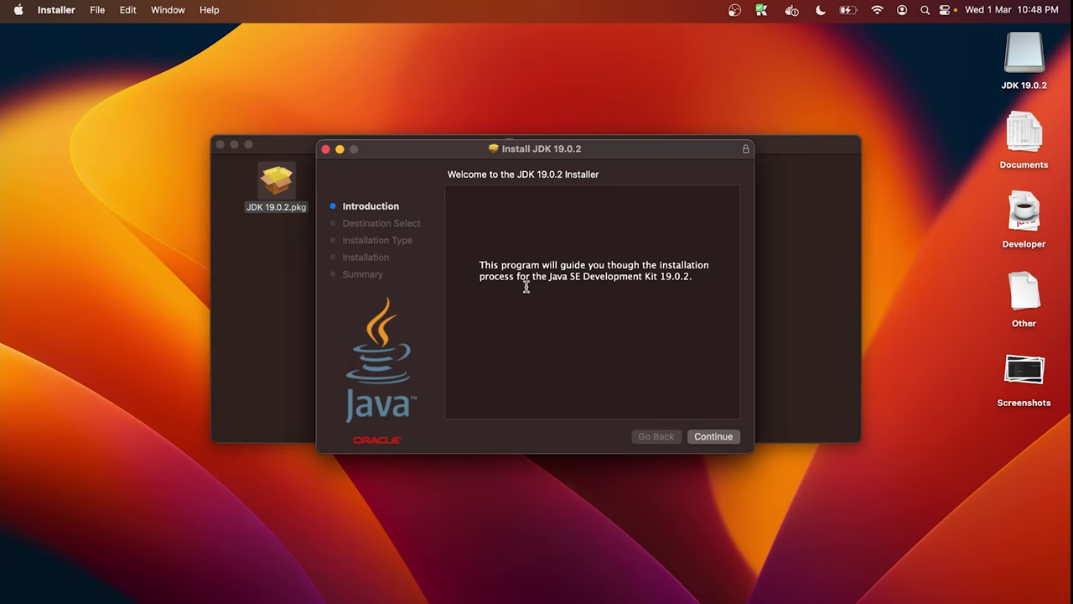
click(710, 436)
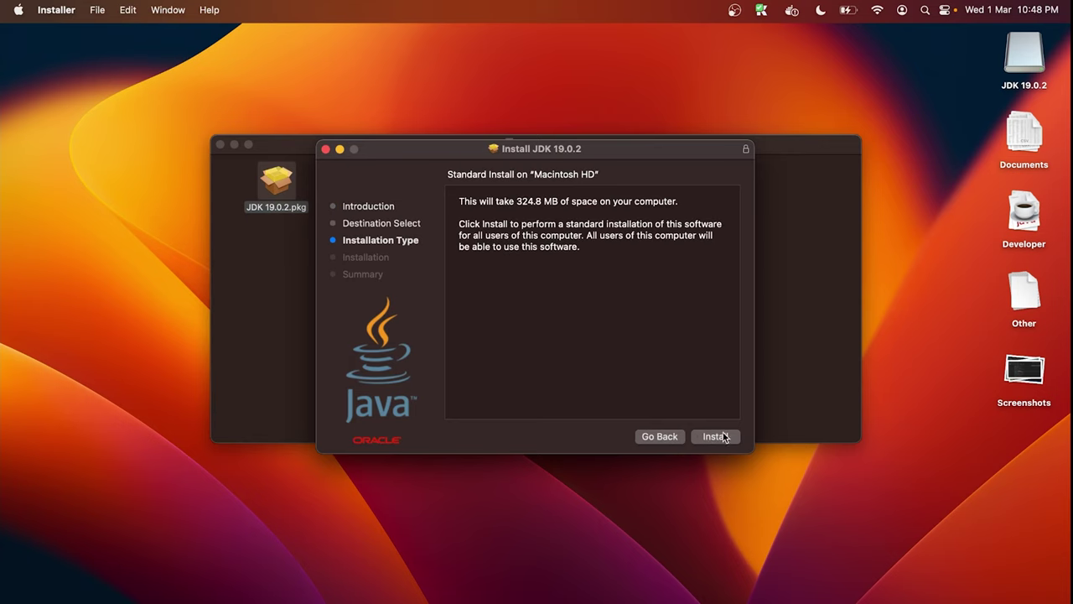
click(721, 436)
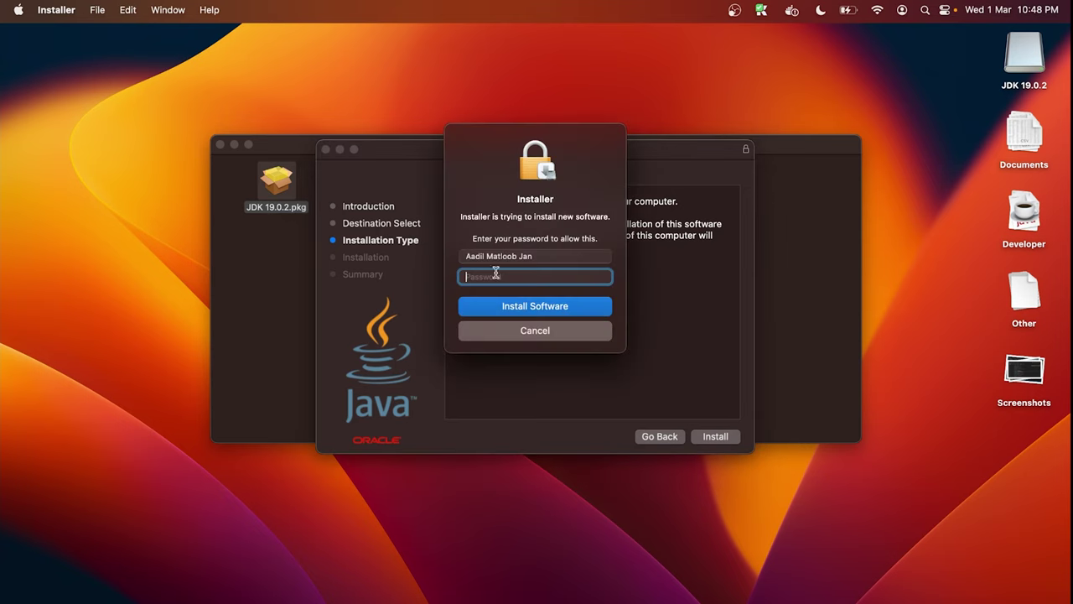
Authorize the install with the account password, then close the installer and move it to the Bin
text(••••••••••)
click(534, 308)
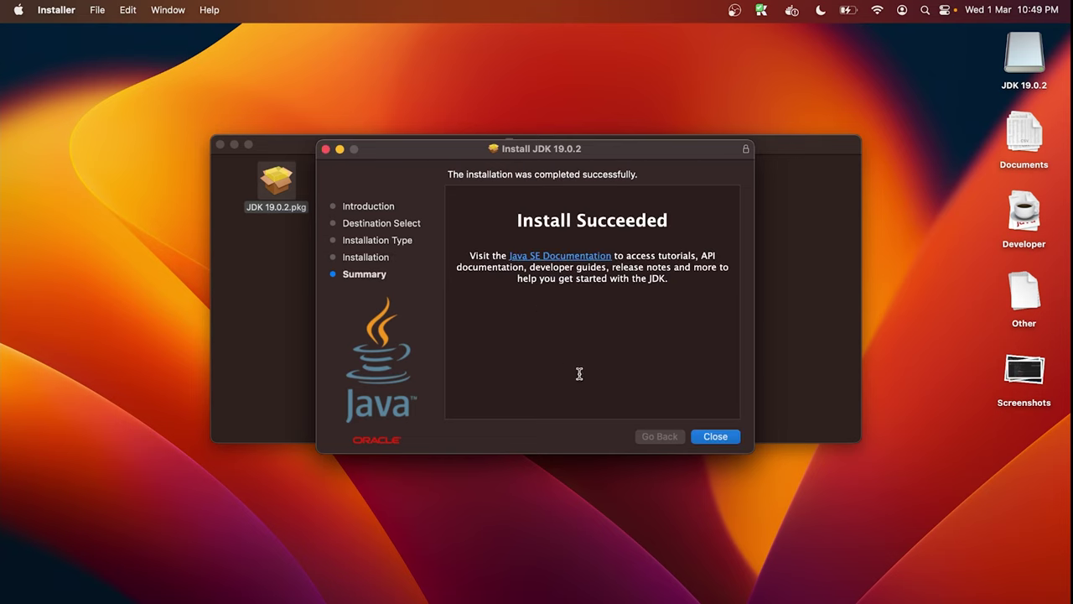
click(705, 435)
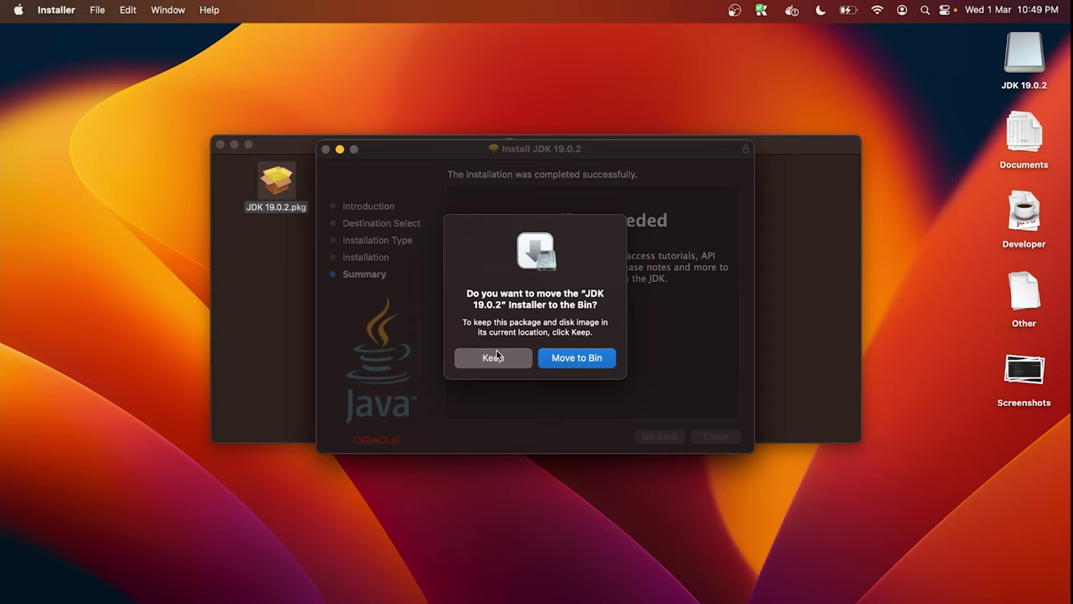
click(586, 359)
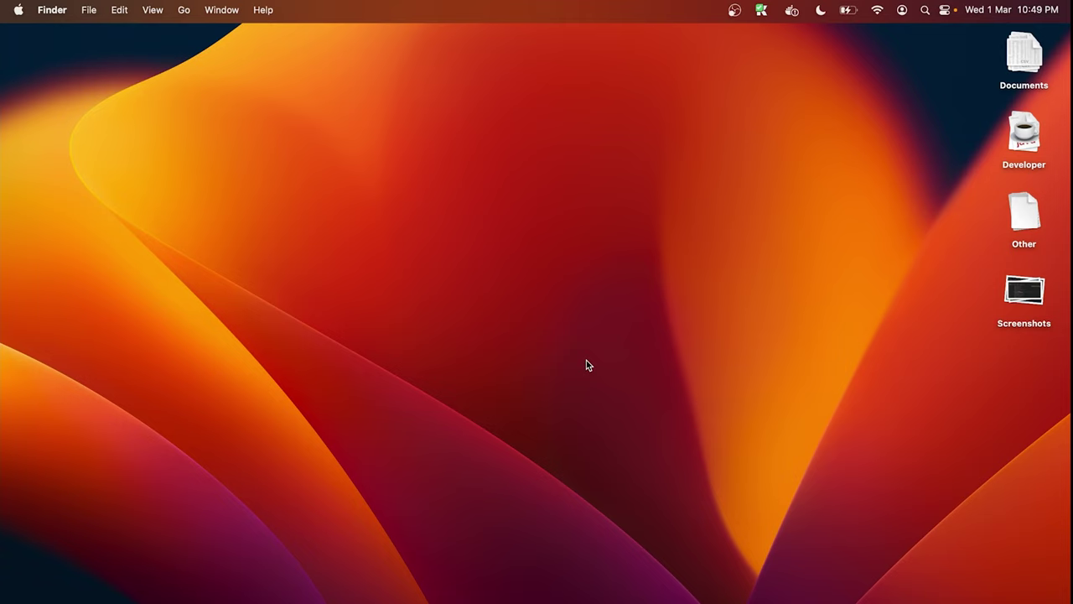
Launch Terminal through Spotlight search
key(super+space)
text(te)
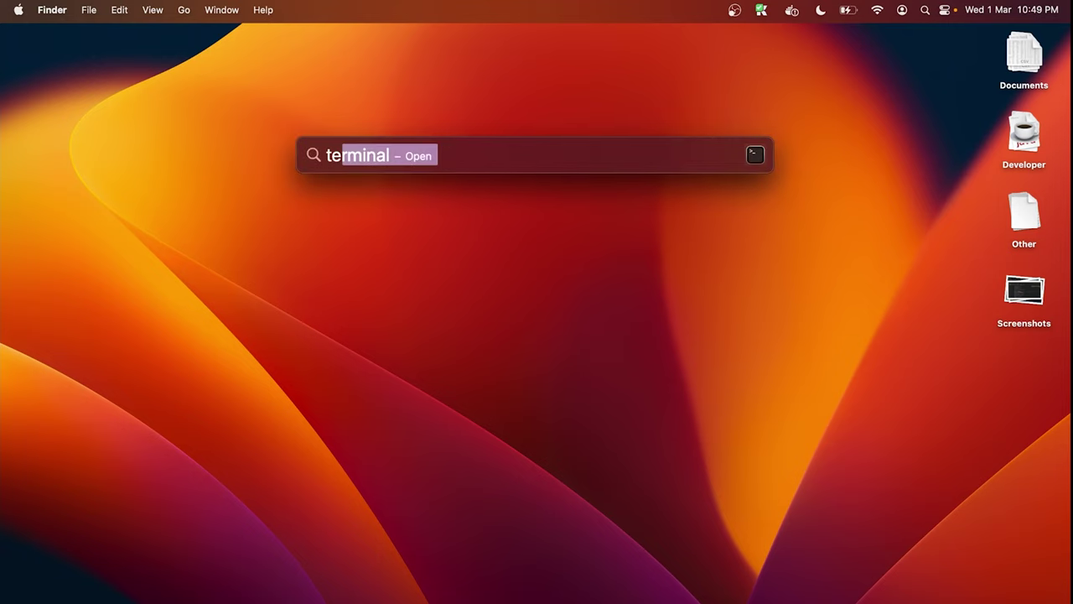
key(Return)
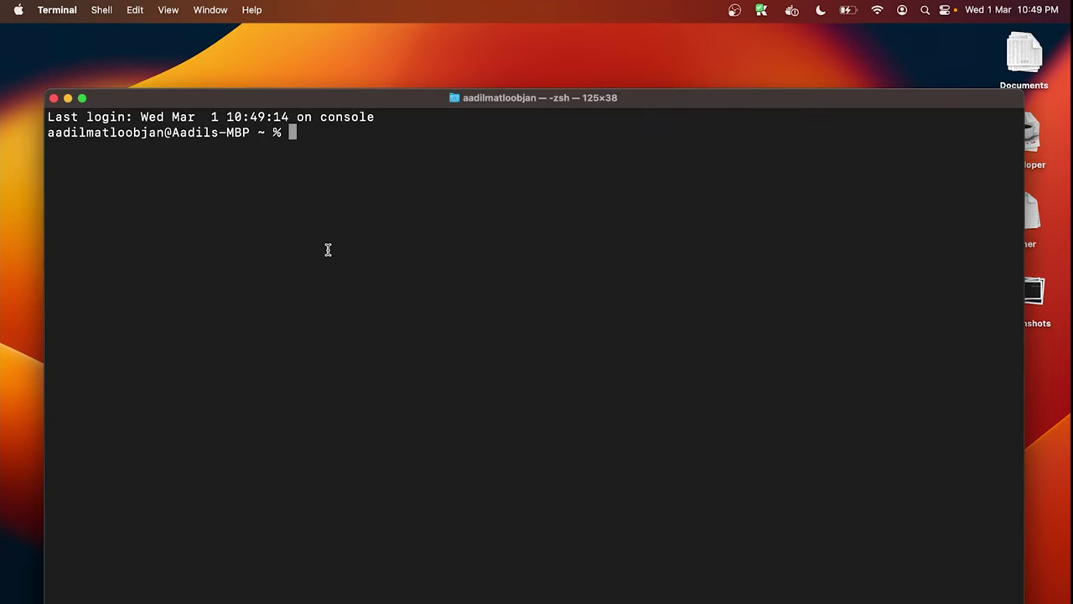
Run java --version and highlight the reported 19.0.2 version
text(java --)
text(version)
key(Return)
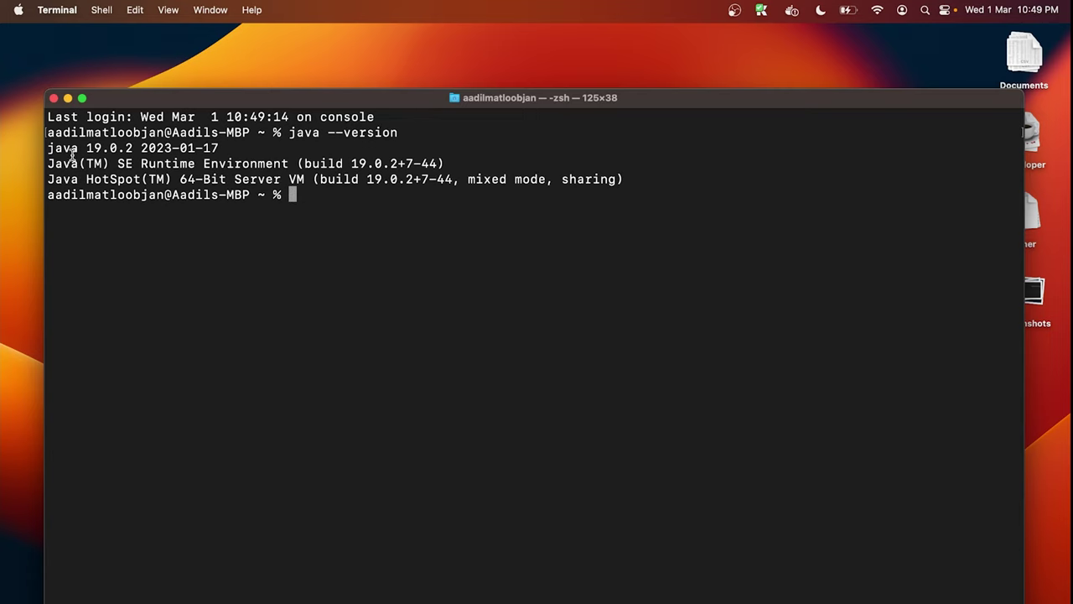
drag(47, 148, 133, 149)
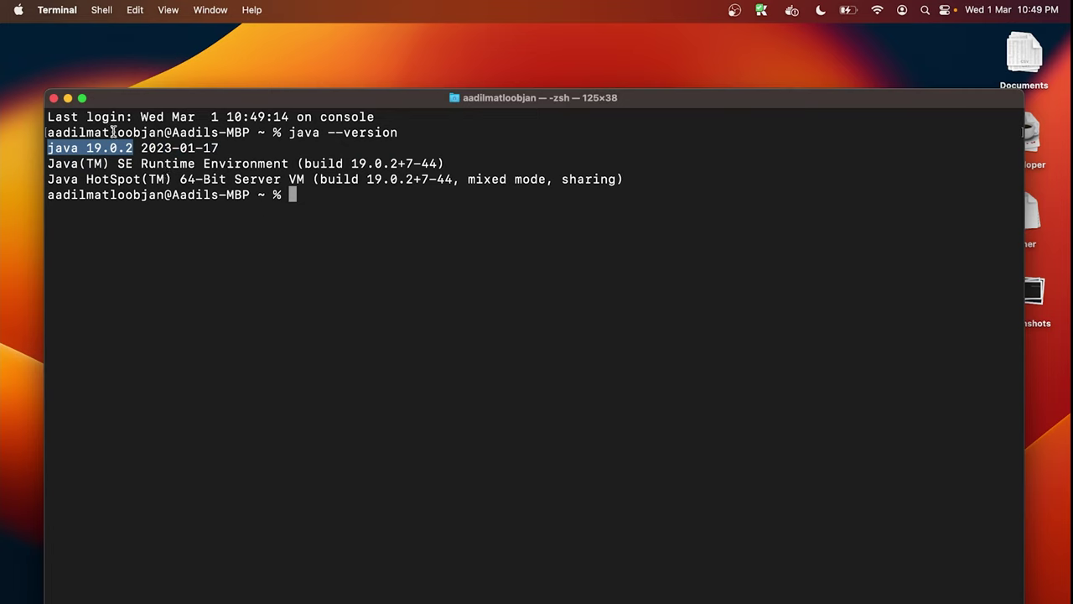
click(154, 176)
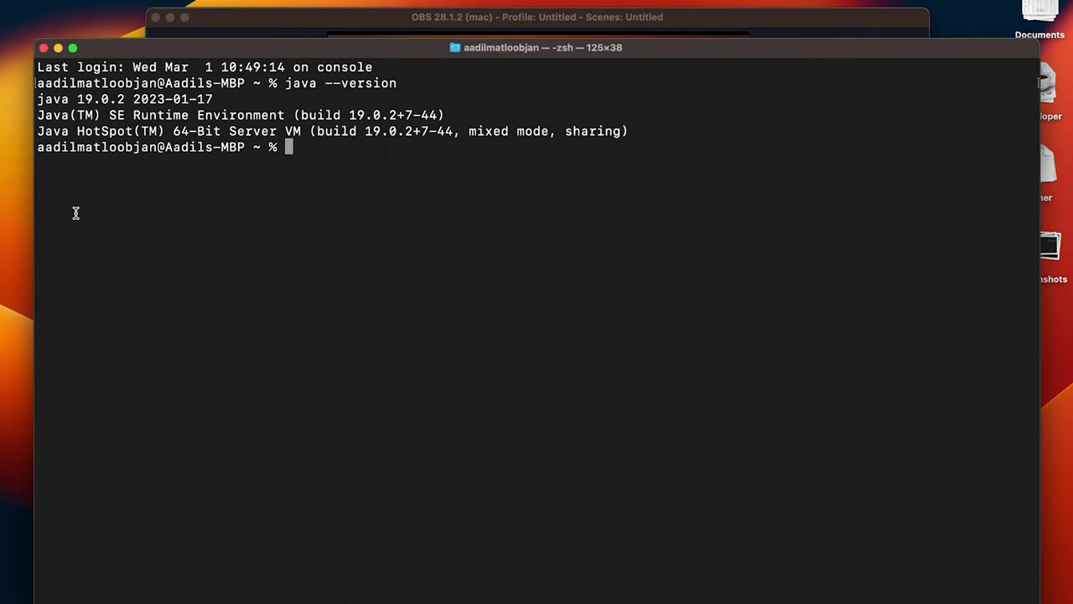
Create ~/.zshenv with touch, then open it with open ~/.zshenv
text(tou)
text(ch)
text( ~)
text(/)
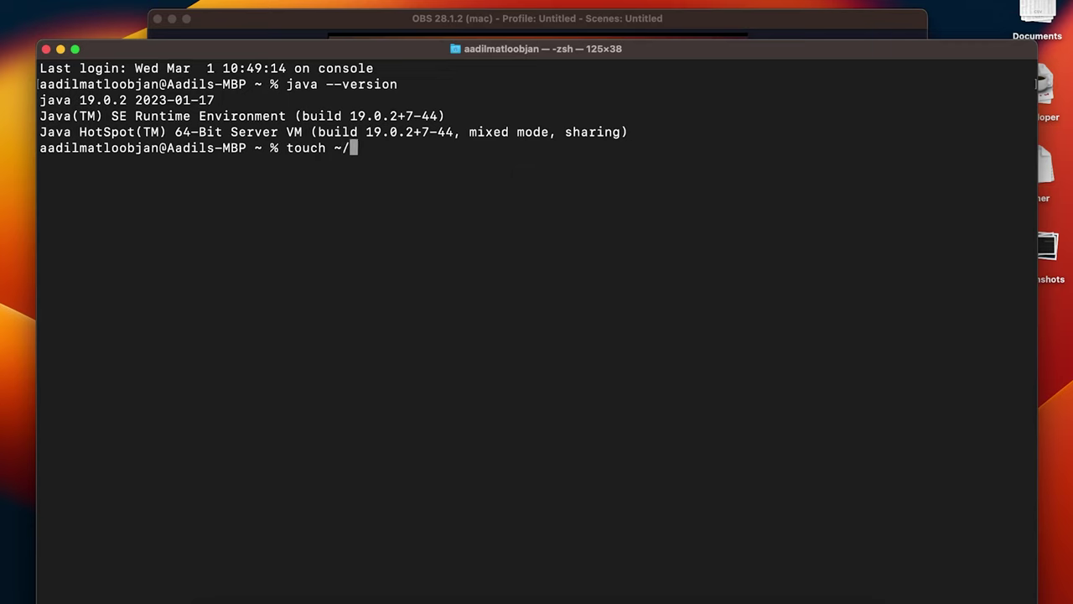
text(.zsh)
text(env)
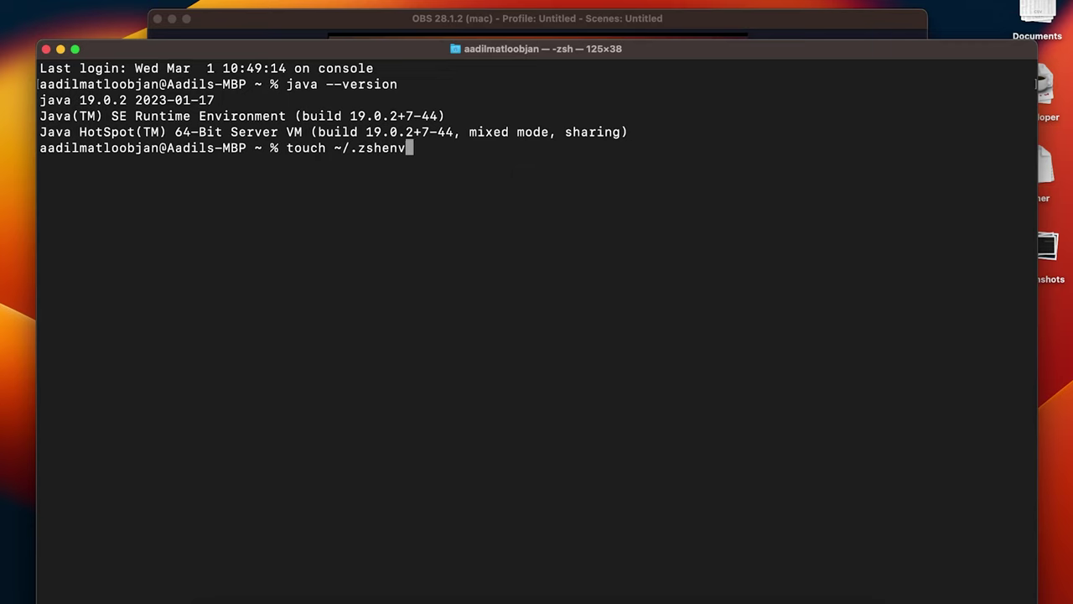
key(Return)
text(ope)
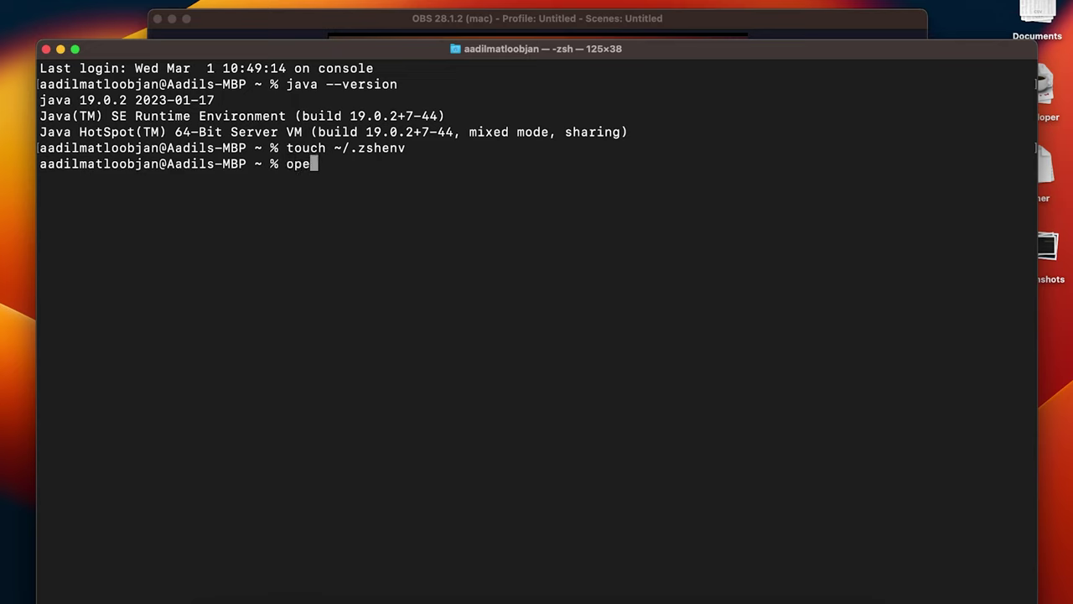
text(n ~/.)
text(zshenv)
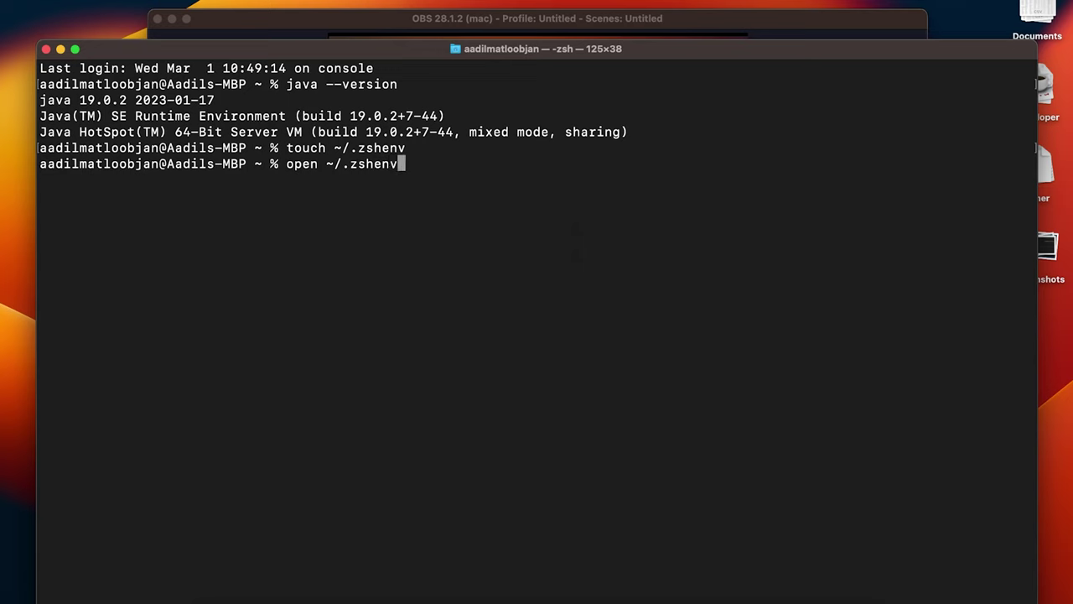
key(Return)
Enlarge the .zshenv window and text, then review the export JAVA_HOME=$(/usr/libexec/java_home) line
drag(592, 303, 796, 504)
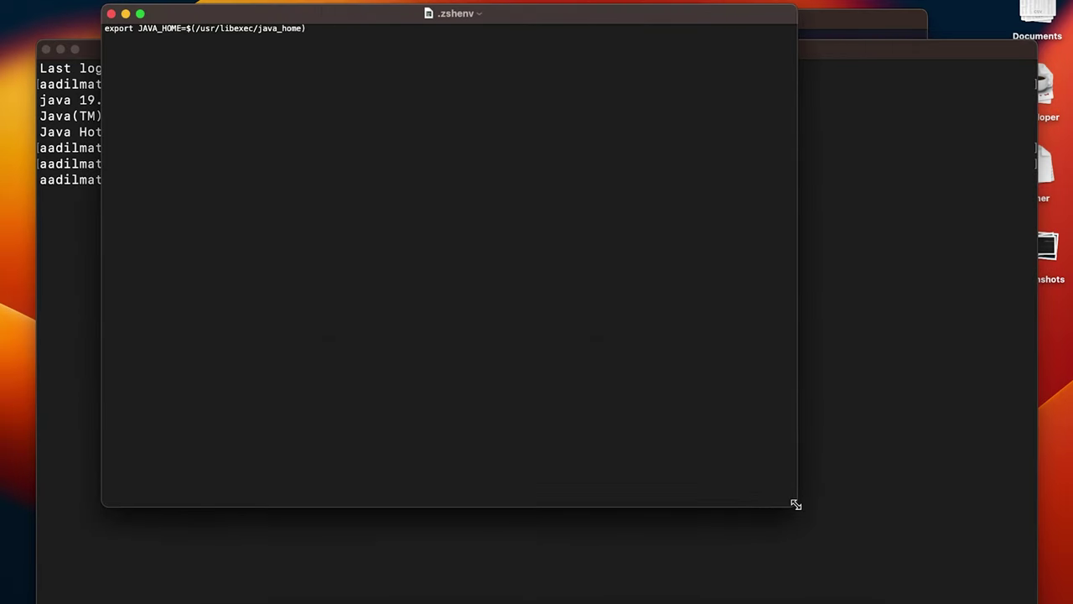
key(super+plus)
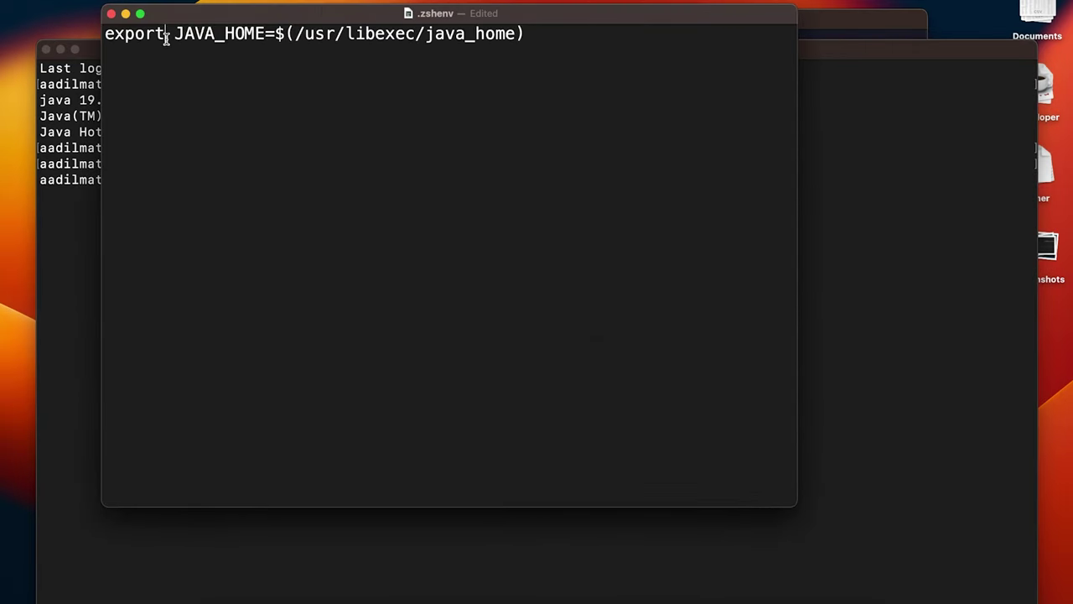
drag(166, 38, 104, 38)
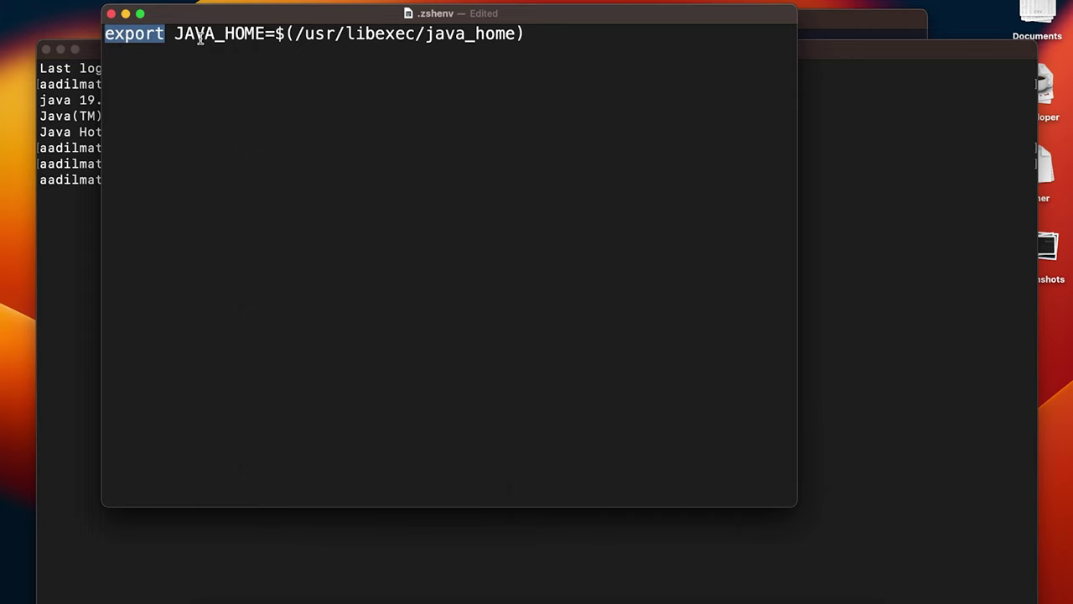
click(235, 37)
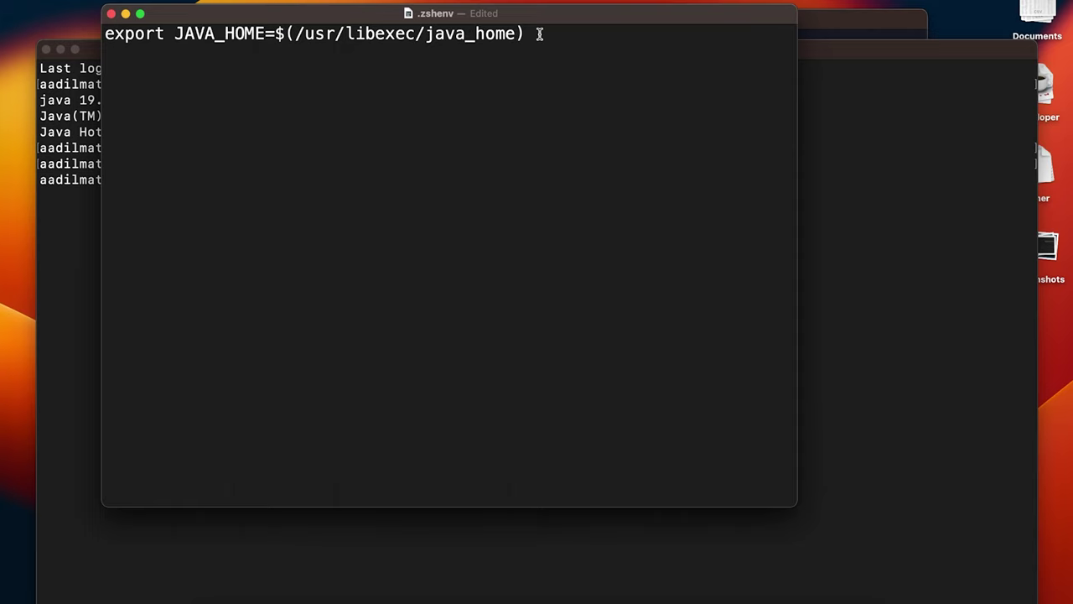
click(539, 34)
click(105, 33)
drag(112, 35, 104, 35)
click(121, 37)
Quit the text editor and run source ~/.zshenv in Terminal
key(super+q)
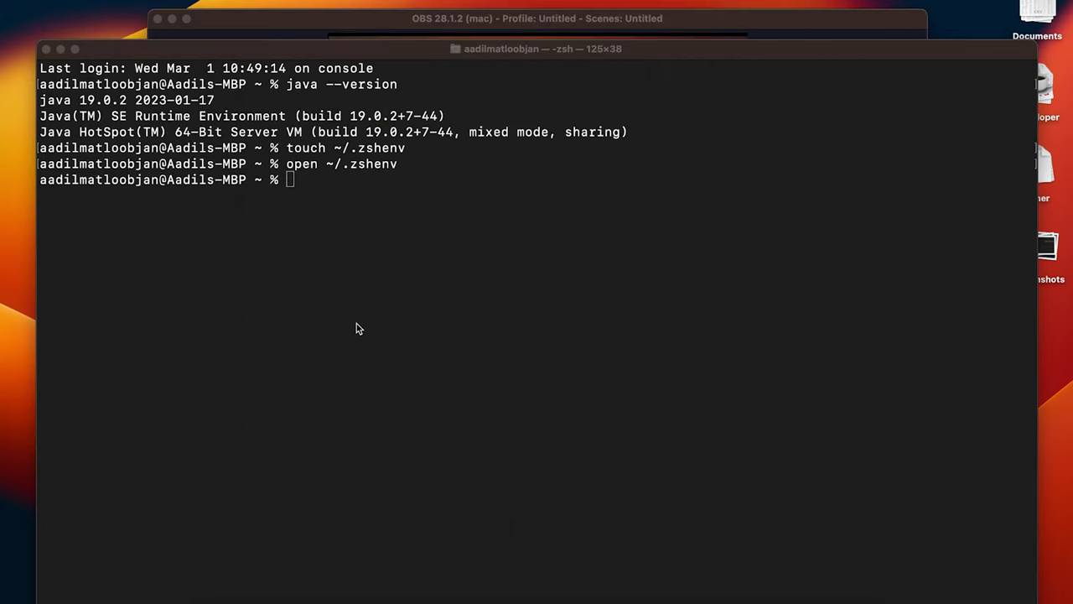
click(343, 199)
text(sour)
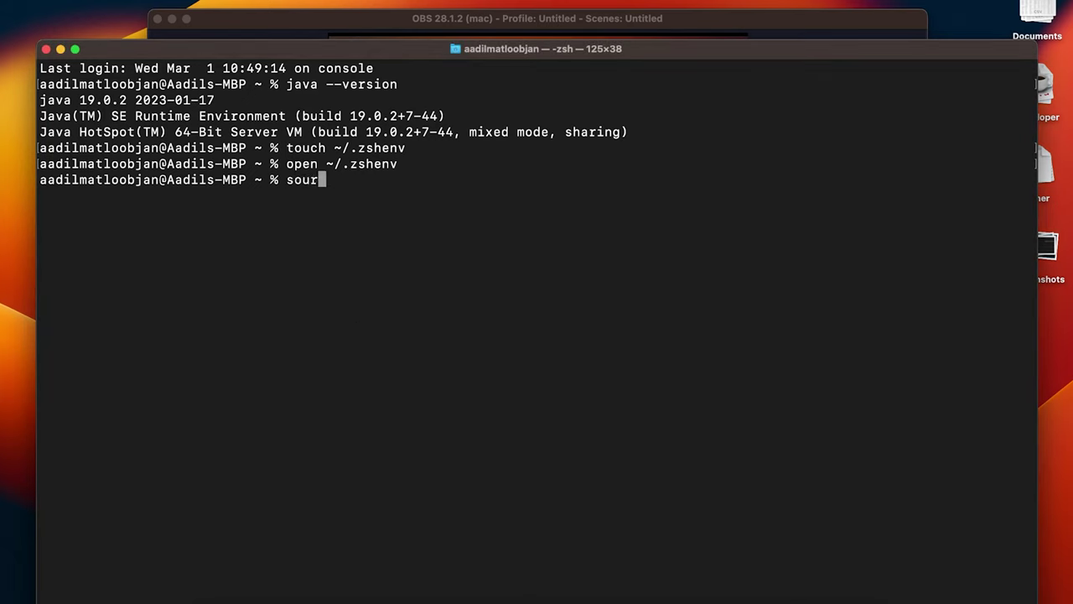
text(ce ~/)
text(.zsh)
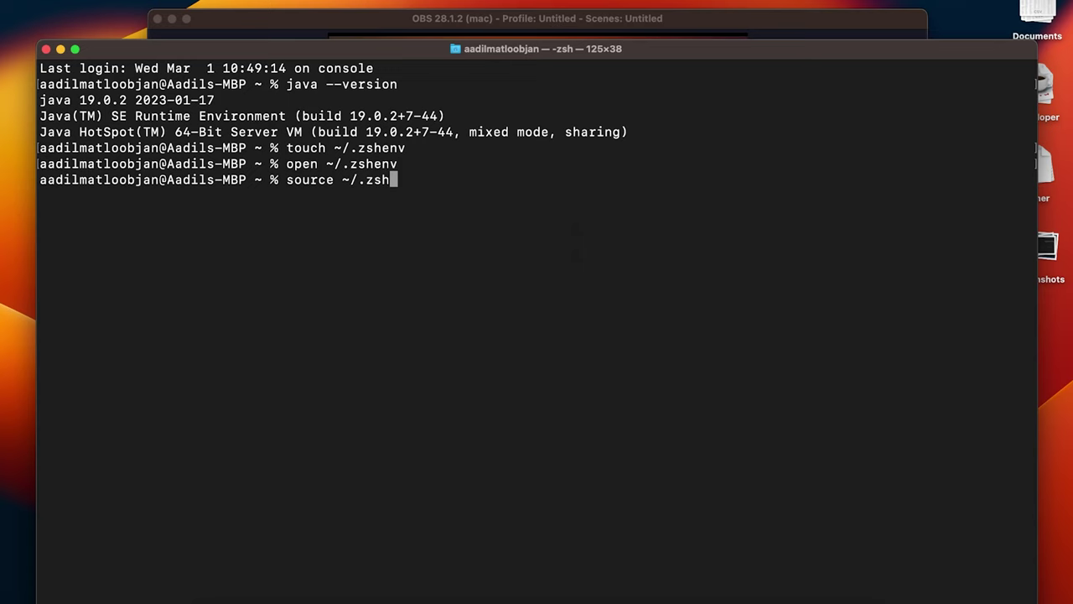
text(env)
key(Return)
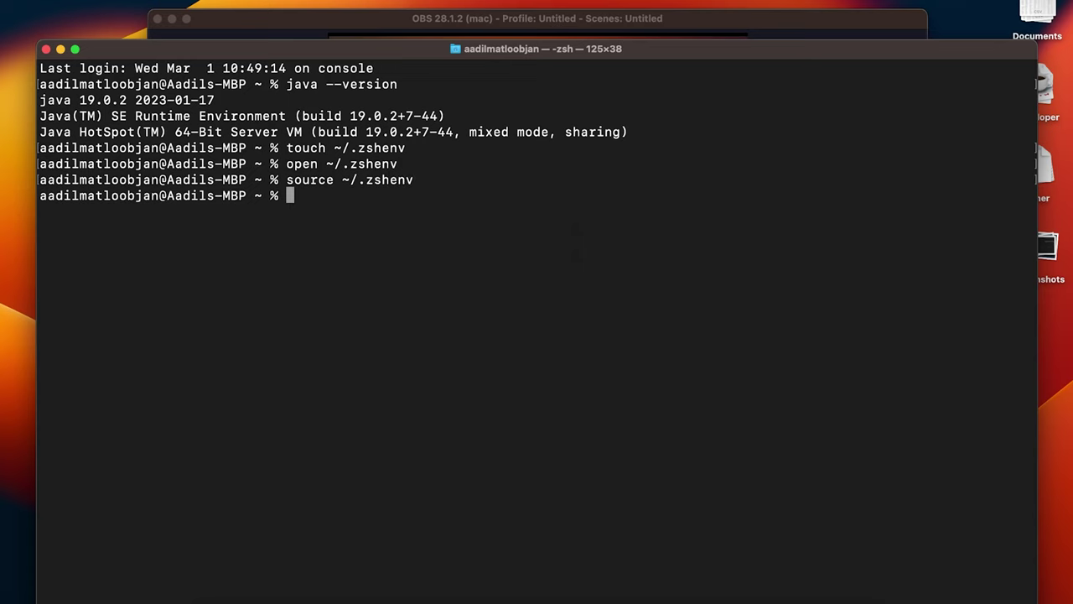
Run echo $JAVA_HOME and highlight the printed jdk-19.jdk path
text(echo $)
text(JAVA_HOME)
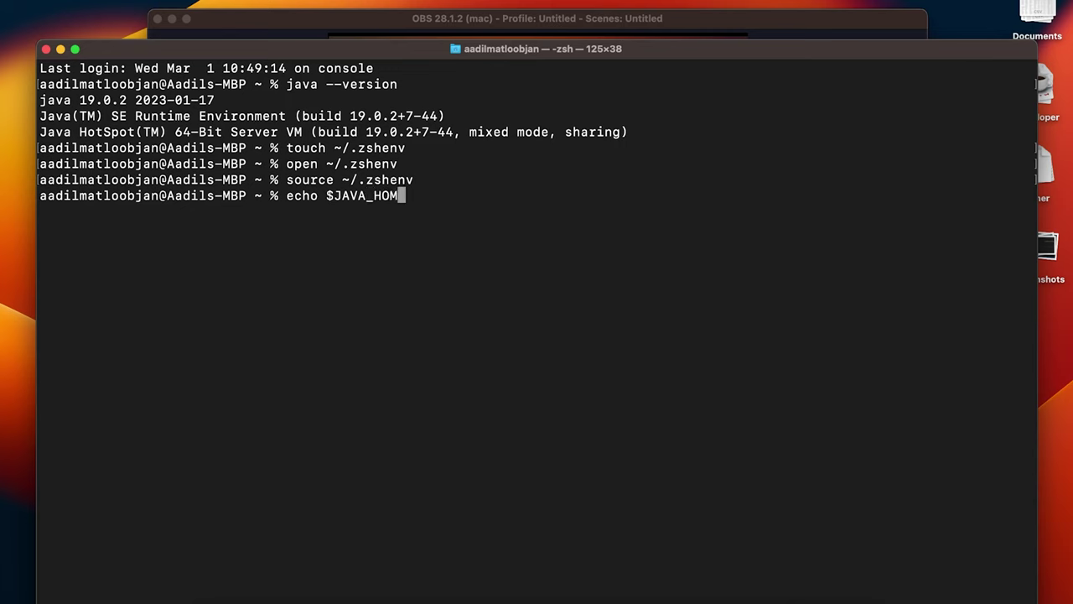
key(Return)
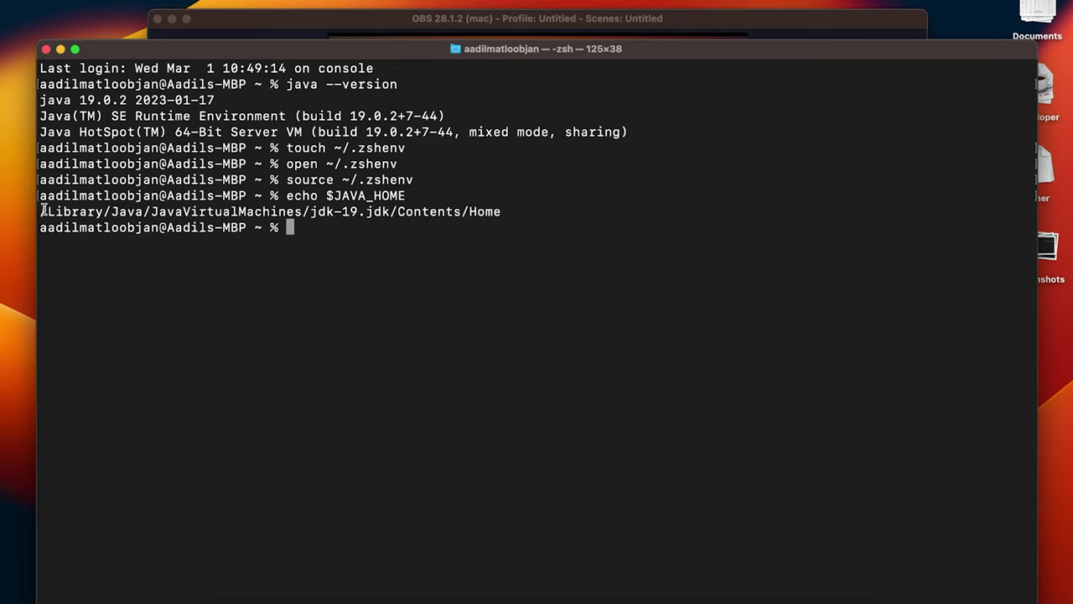
drag(40, 211, 210, 206)
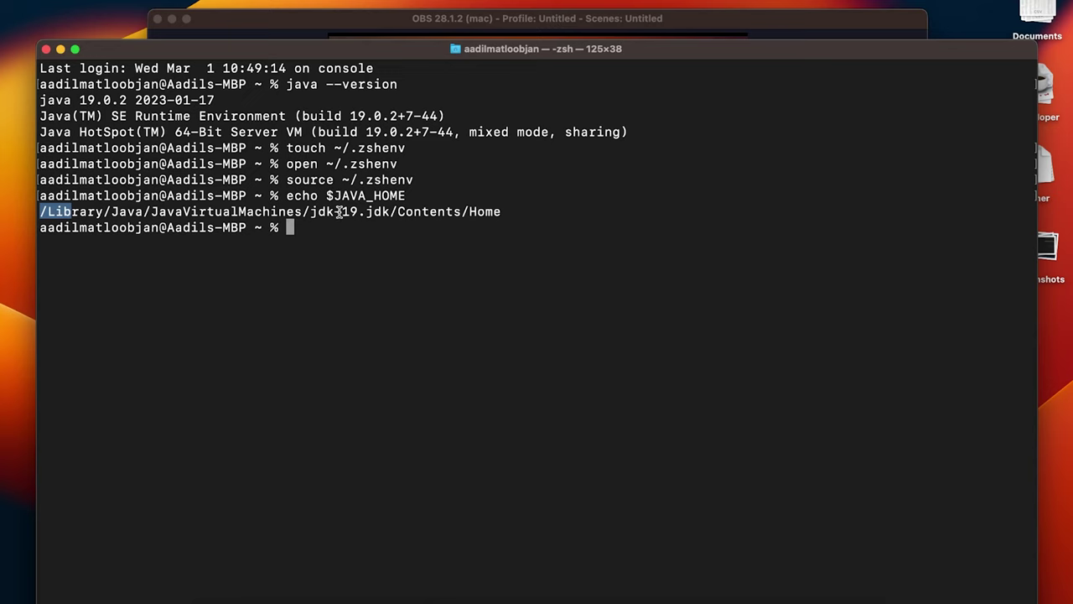
drag(342, 211, 360, 211)
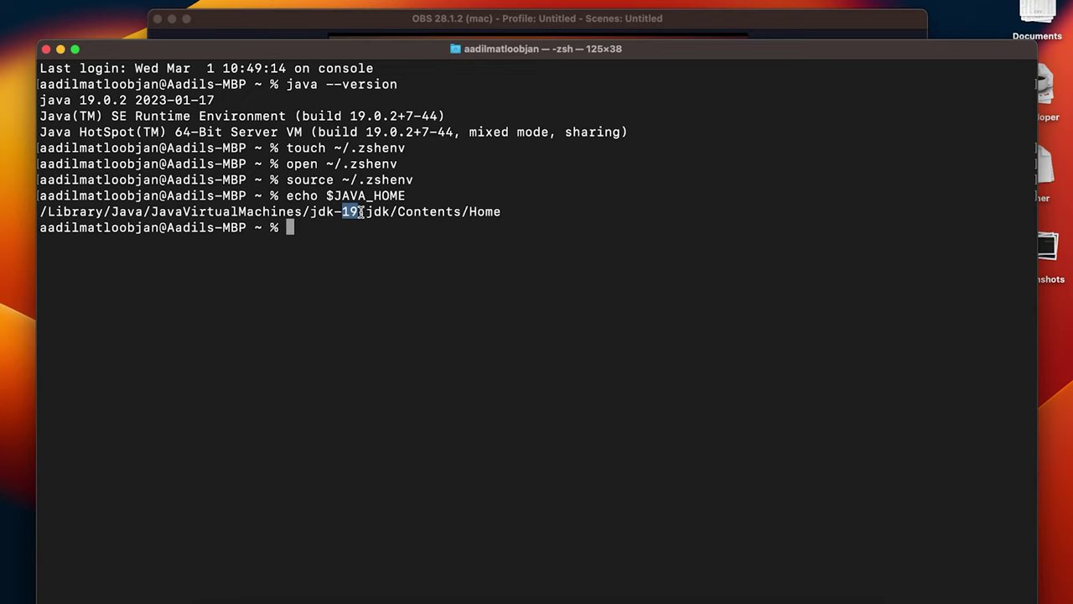
click(319, 250)
Write hello.java in vim: a hello class whose main calls System.out.println("hello world")
text(vim)
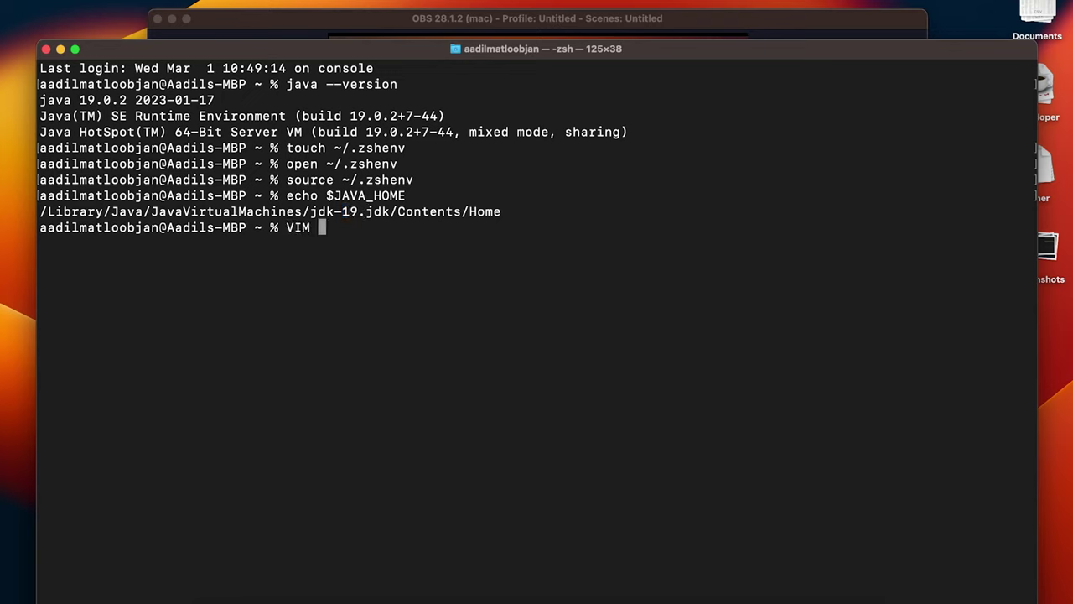
text( hello.java)
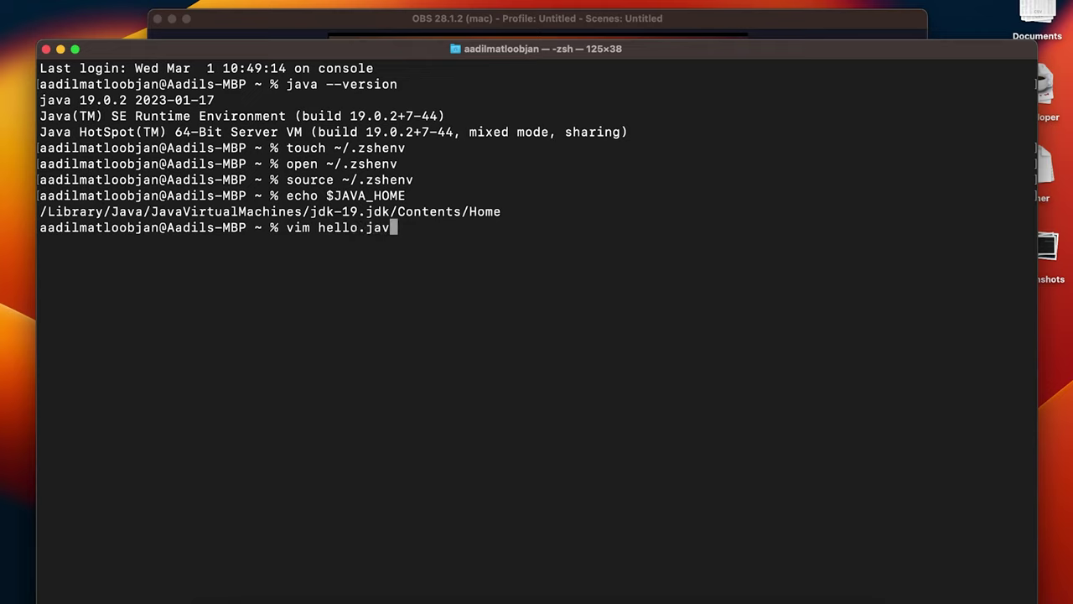
key(Return)
text(iclass hello {{)
key(Return)
text(public static void ma)
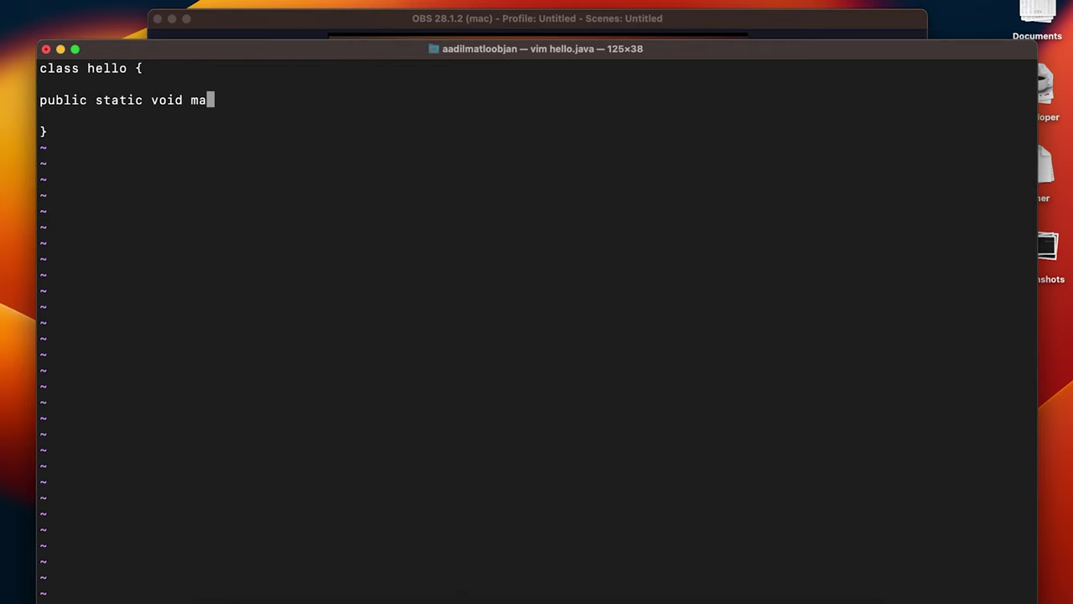
text(in(String[] args){)
key(Return)
text(System.out.println()
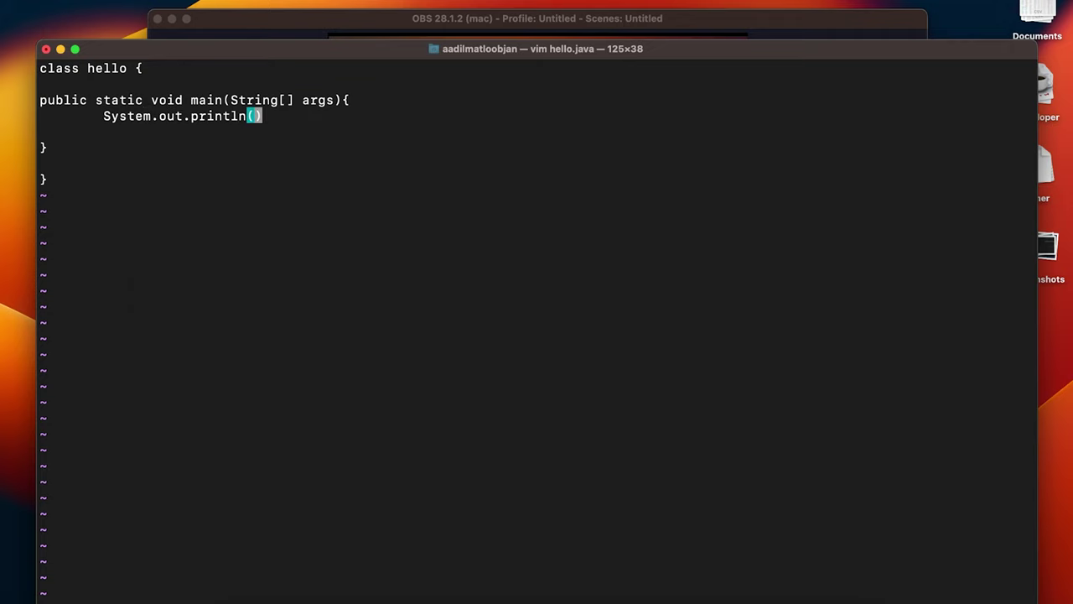
text("hello world");)
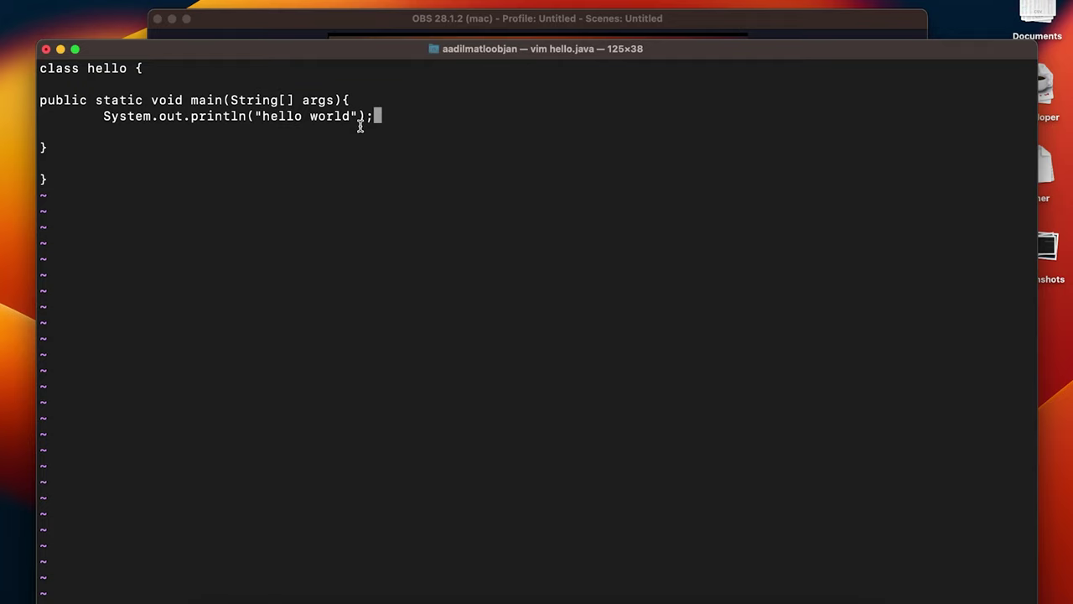
key(Escape)
Save hello.java with :wq and compile it with javac hello.java
text(:wq)
key(Return)
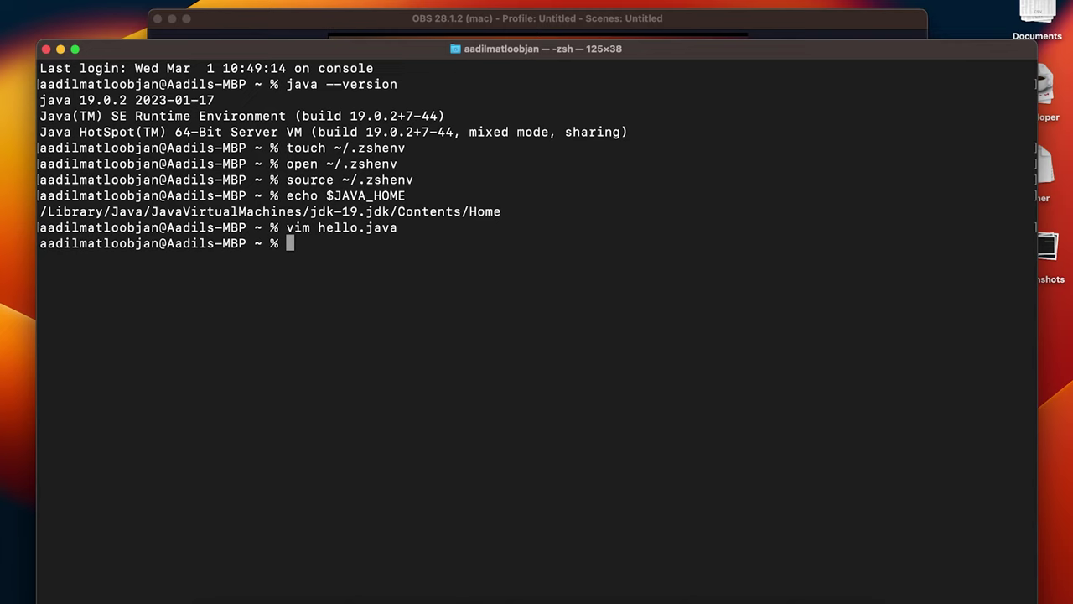
text(java)
text(c hell)
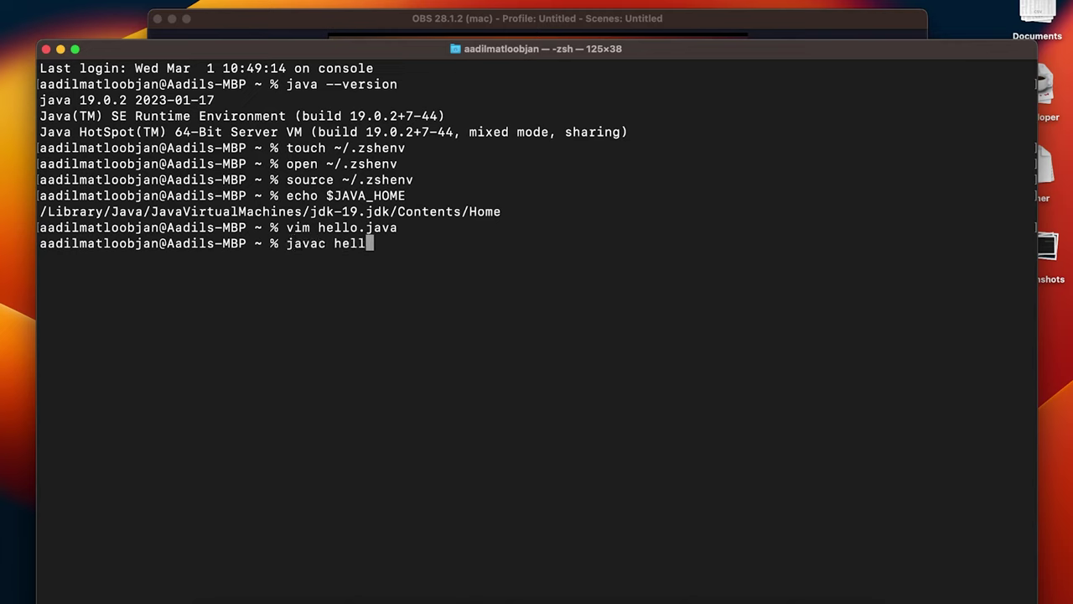
text(p)
key(BackSpace)
text(o.ja)
text(va)
key(Return)
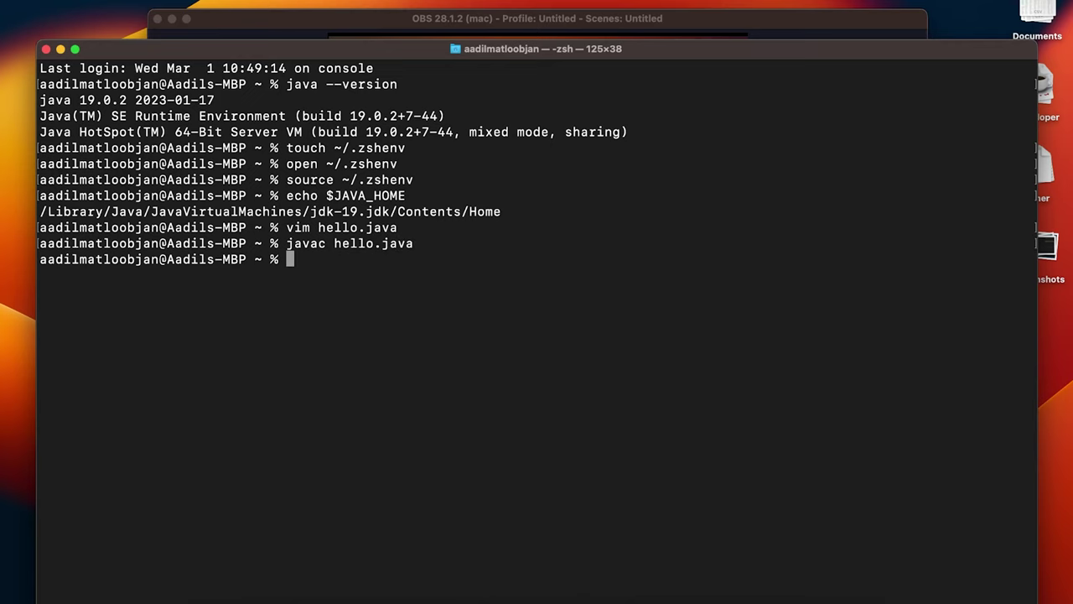
Run java hello and highlight the printed 'hello world' output
text(java )
text(hello)
key(Return)
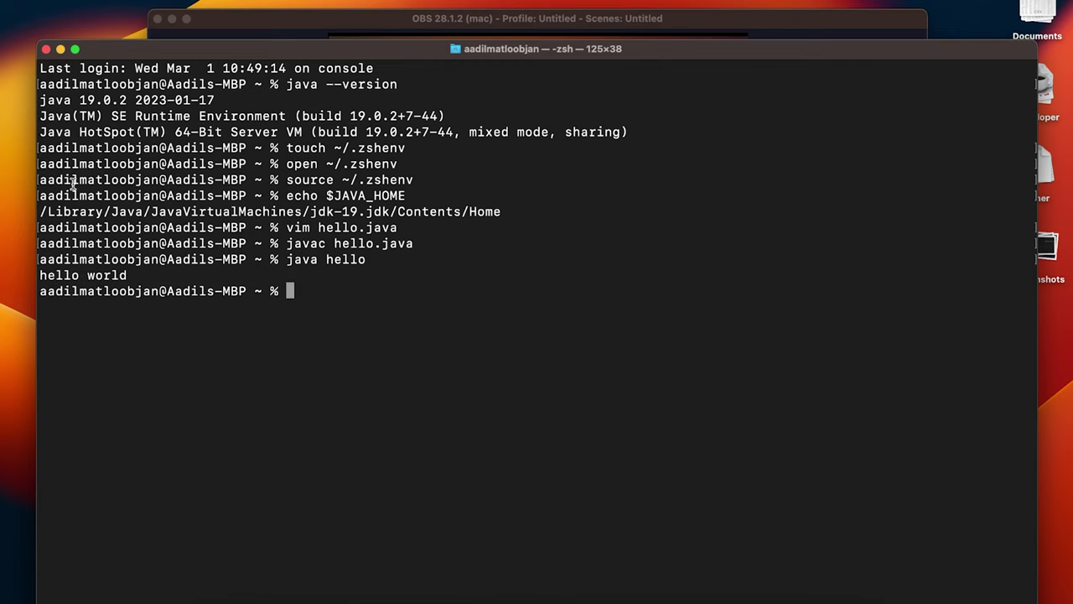
drag(141, 276, 32, 277)
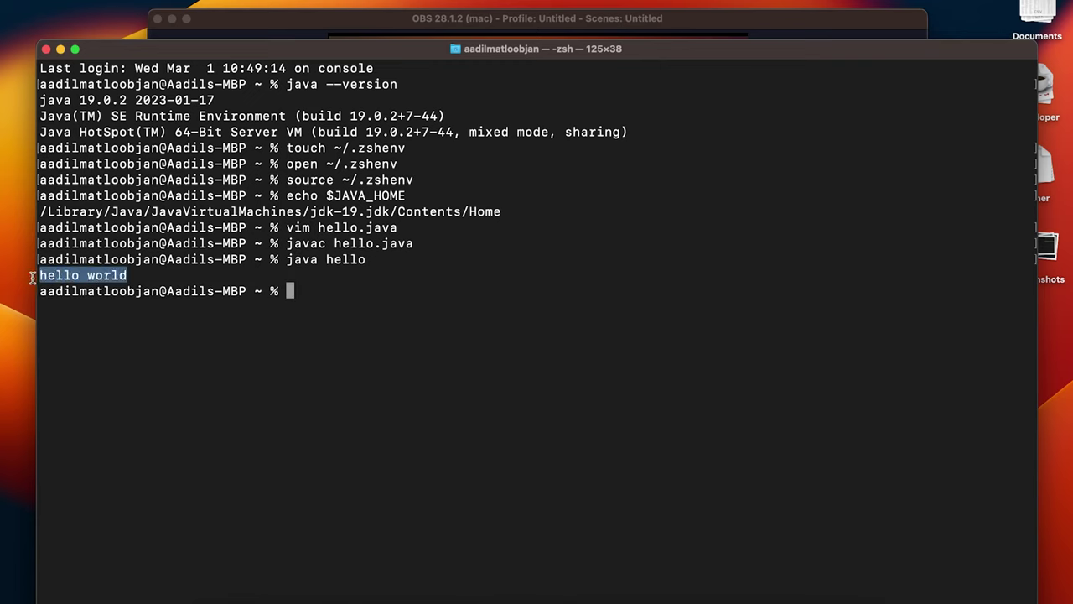
click(112, 277)
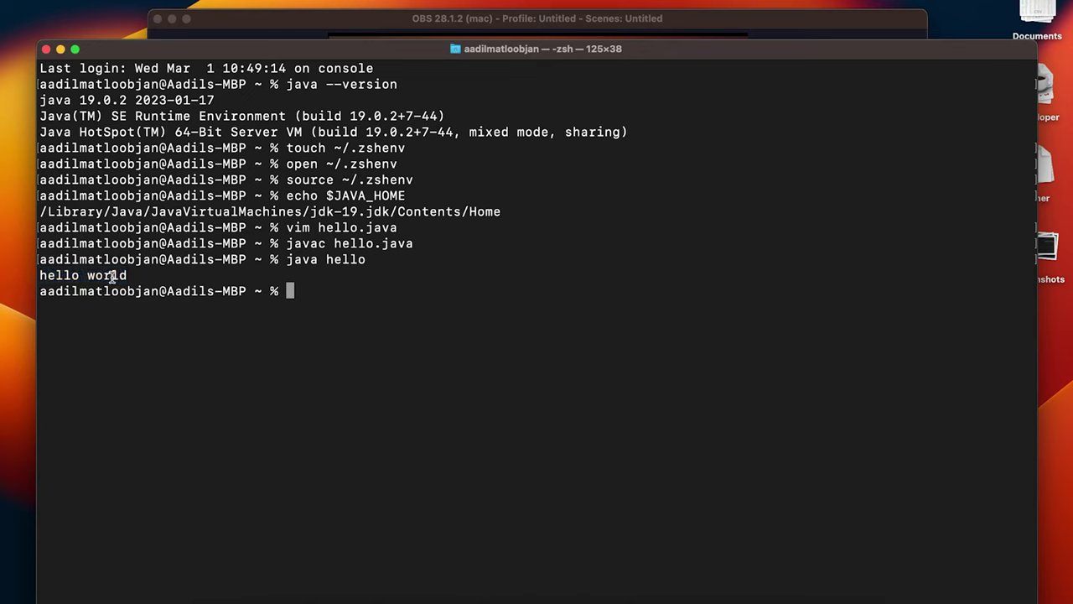